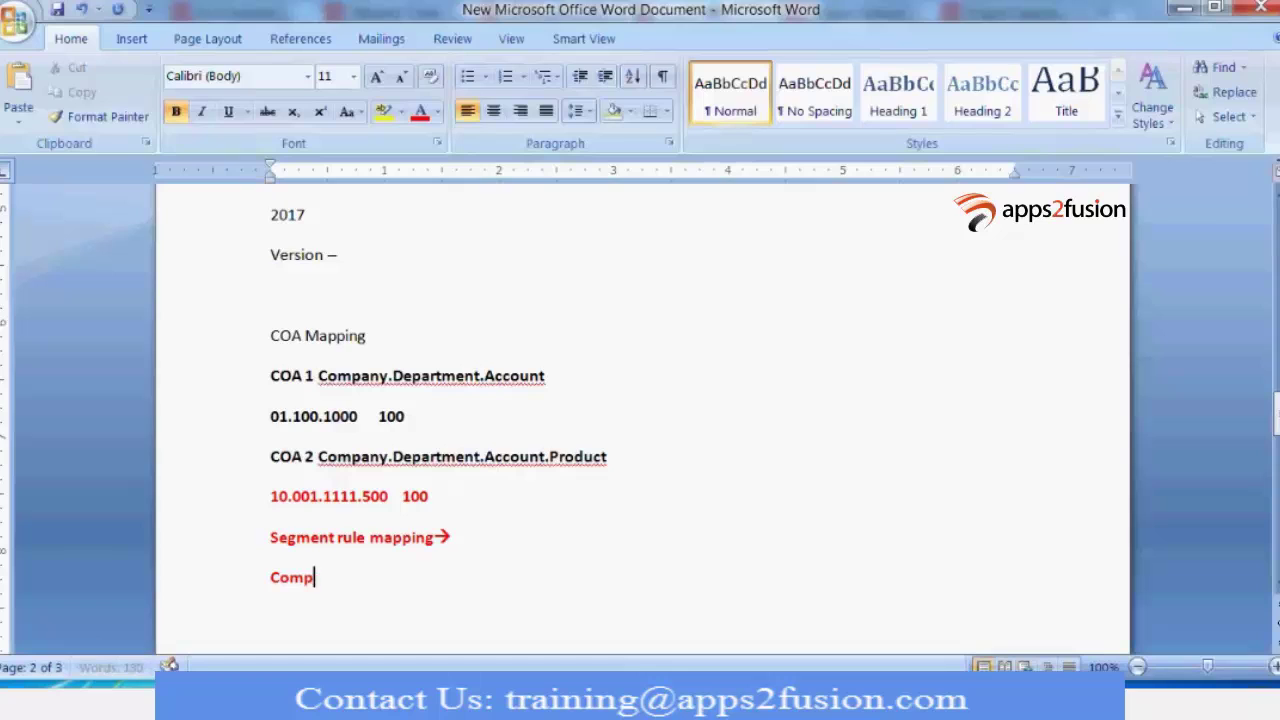
# - Add a Department line below Company
pyautogui.press('Return')
pyautogui.write('Department')
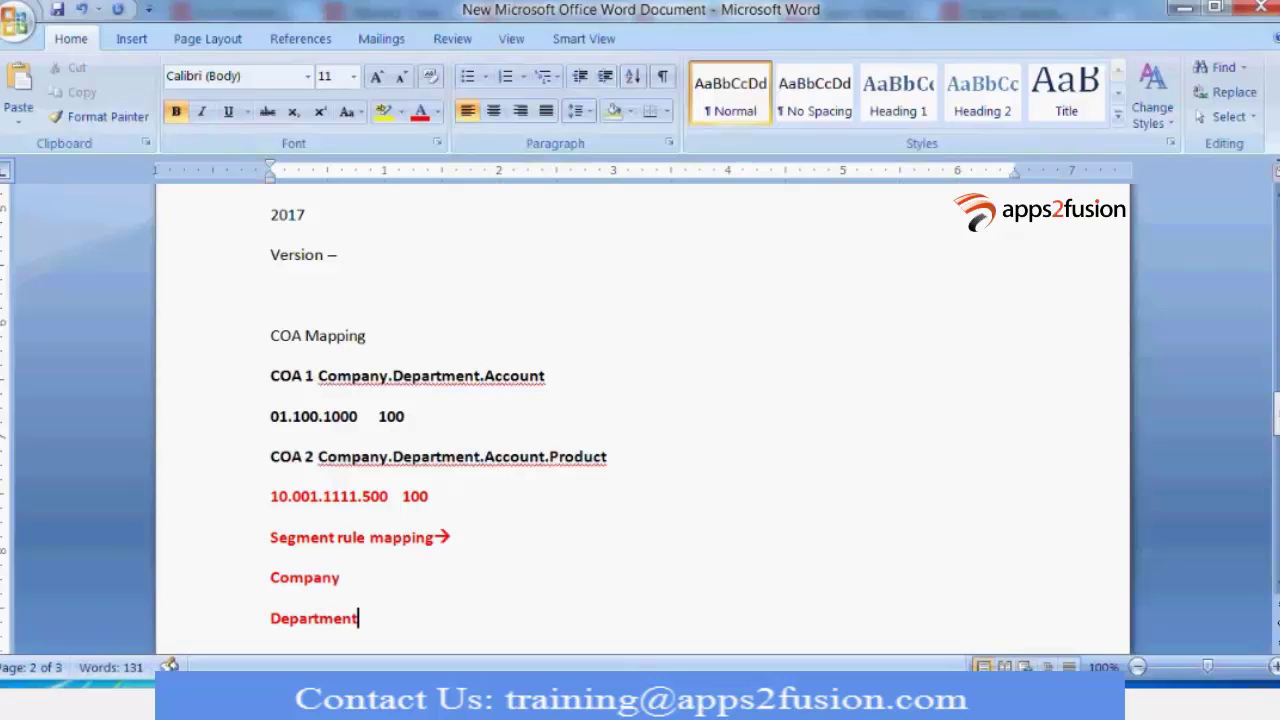
pyautogui.hotkey('ctrl', 'Return')
# - Insert blank lines so the Segment rule mapping section starts on page 3
pyautogui.click(270, 267)
pyautogui.click(270, 227)
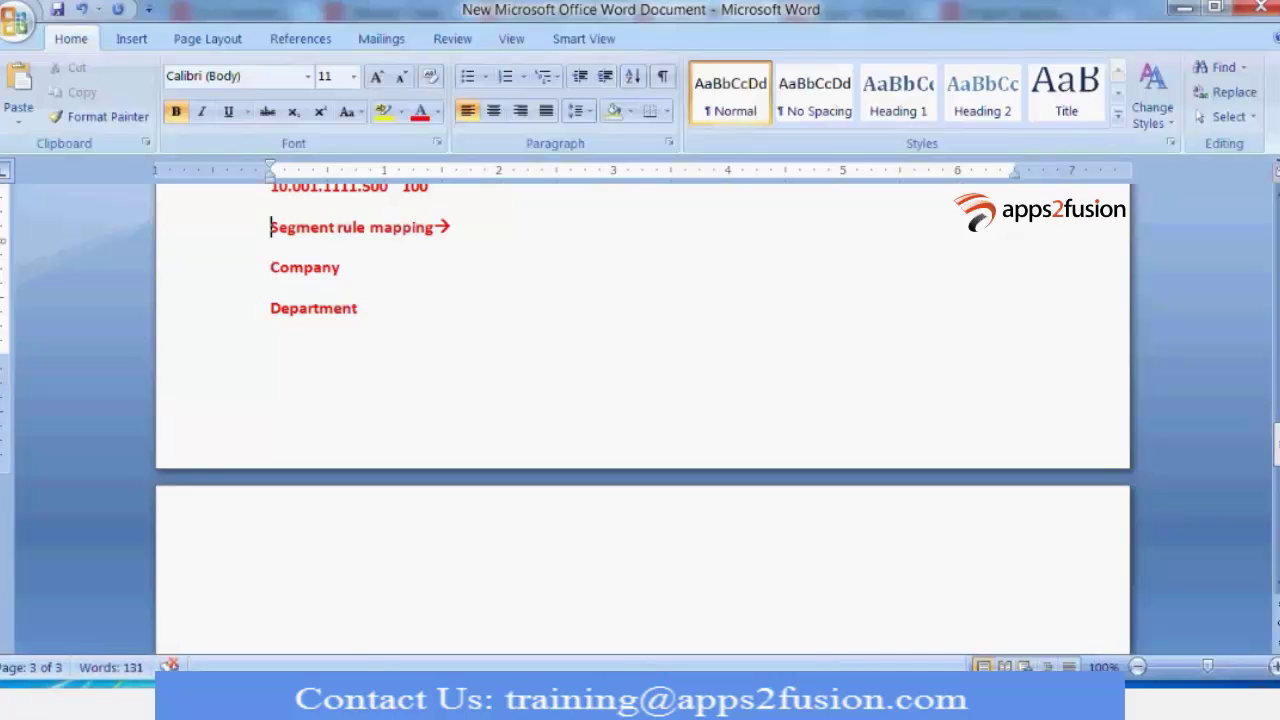
pyautogui.press('Return')
pyautogui.press('Return')
pyautogui.press('Return')
pyautogui.press('Return')
pyautogui.press('Return')
pyautogui.press('Return')
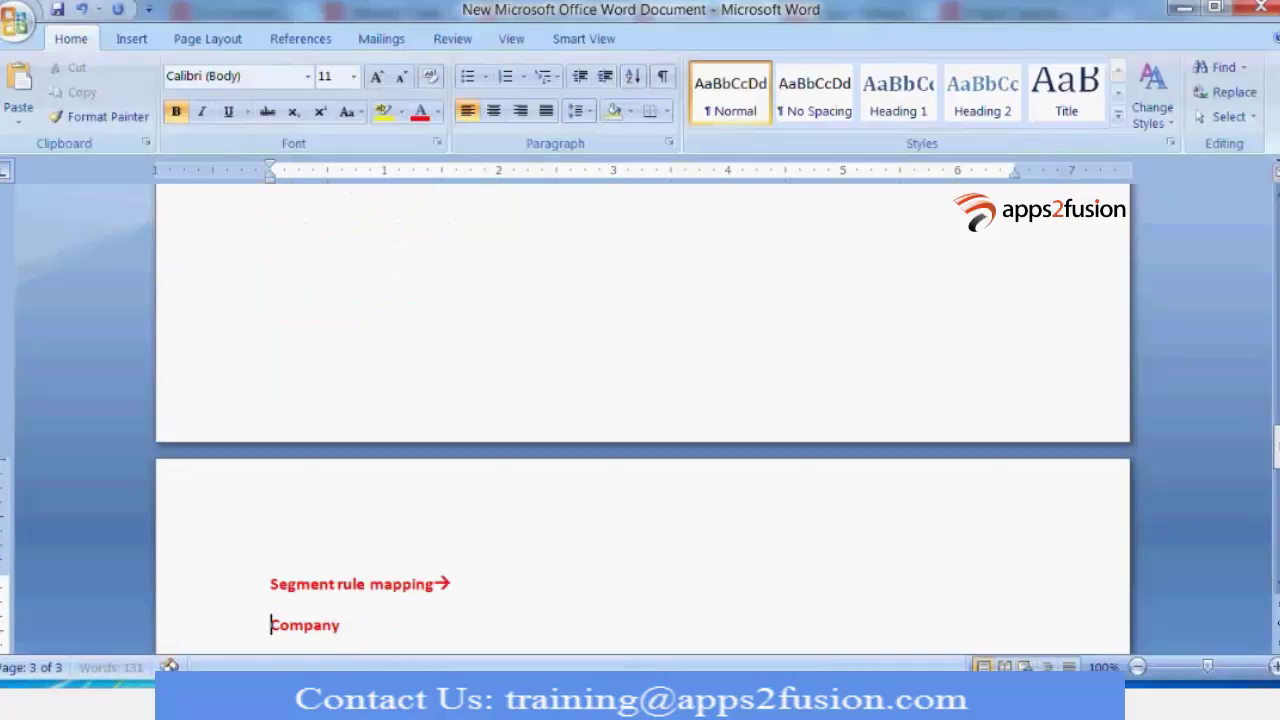
pyautogui.press('Down')
pyautogui.press('Down')
pyautogui.press('Down')
pyautogui.press('Down')
pyautogui.press('Down')
pyautogui.press('Down')
pyautogui.press('Down')
pyautogui.press('Down')
pyautogui.press('Down')
pyautogui.press('Up')
pyautogui.press('Up')
pyautogui.press('Up')
pyautogui.press('Up')
pyautogui.press('Up')
pyautogui.press('Up')
pyautogui.press('Up')
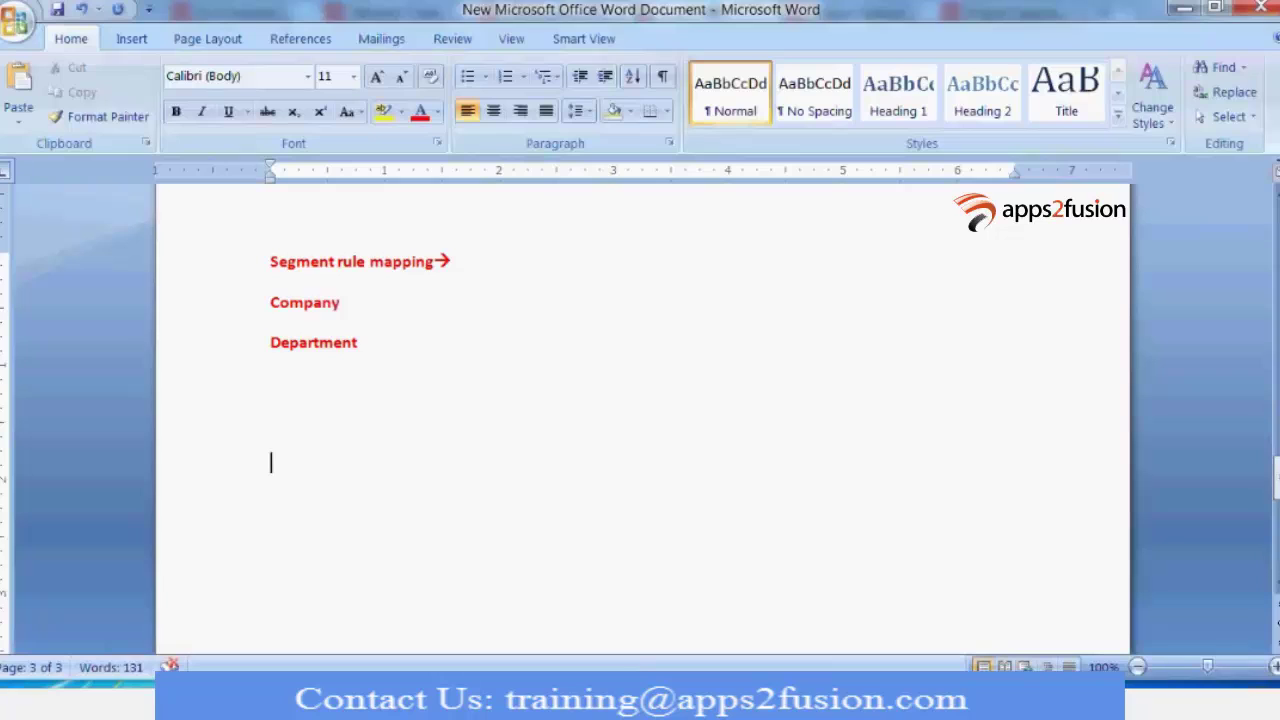
pyautogui.press('Down')
# - Add an Account line and a tab gap after Company
pyautogui.write('Account')
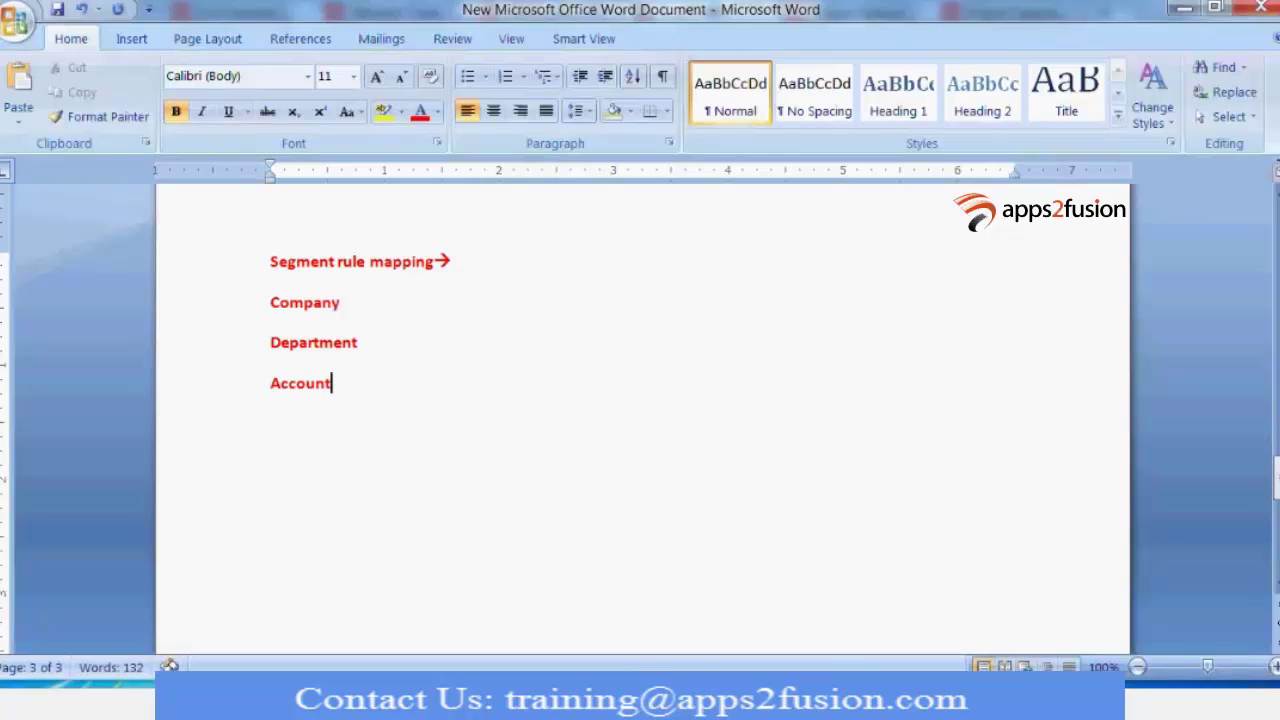
pyautogui.press('Return')
pyautogui.click(440, 297)
pyautogui.press('Tab')
# - Highlight 'Assign a constant value' on the PowerPoint slide, then return to Word
pyautogui.hotkey('alt', 'Tab')
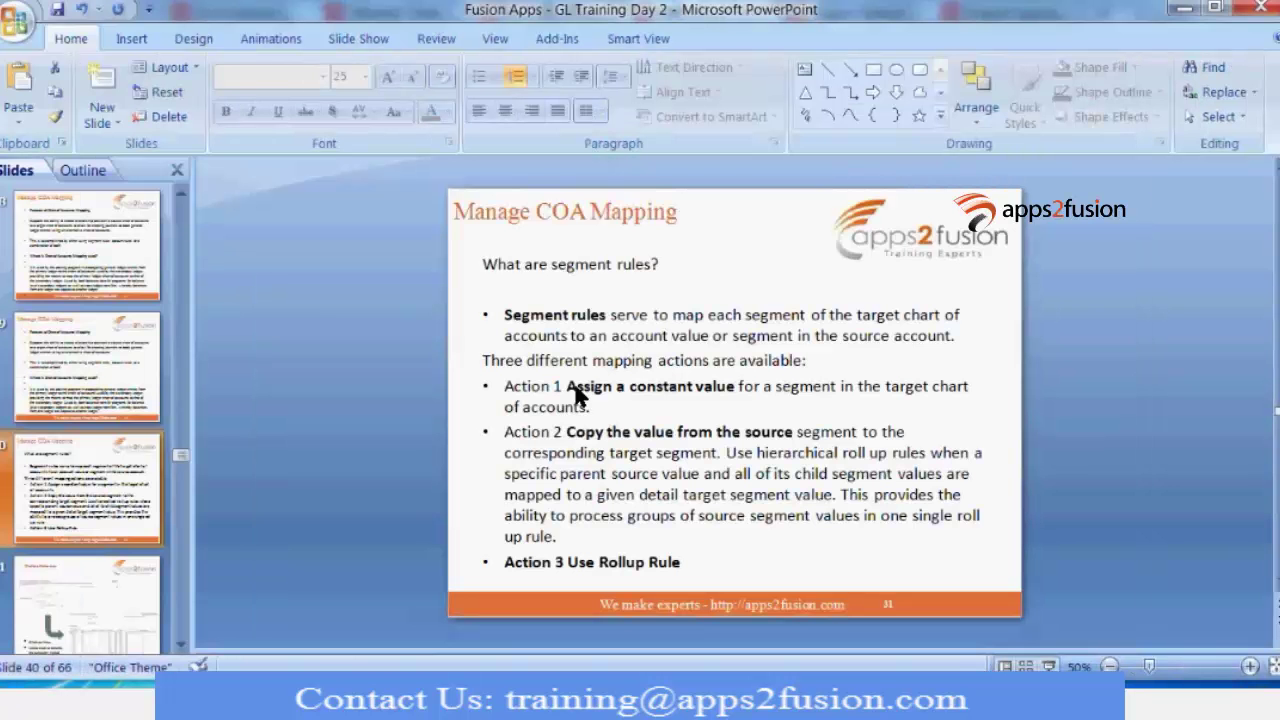
pyautogui.moveTo(578, 396); pyautogui.dragTo(734, 390)
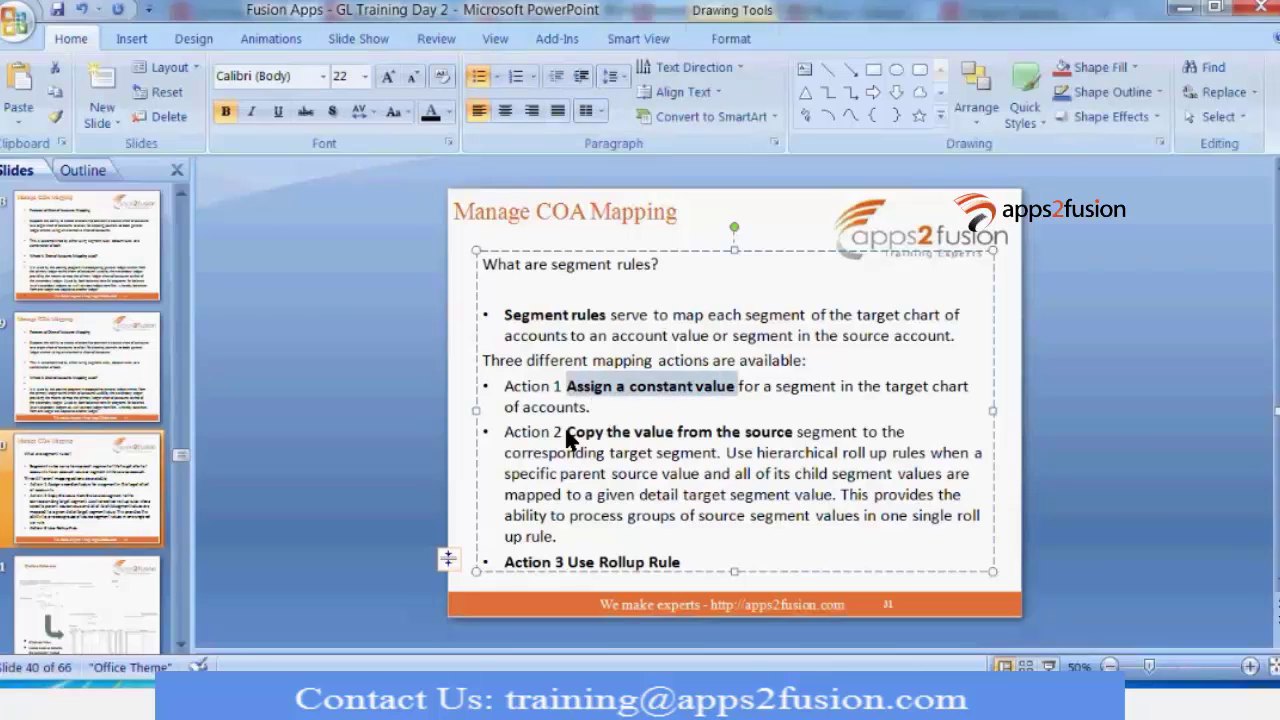
pyautogui.hotkey('alt', 'Tab')
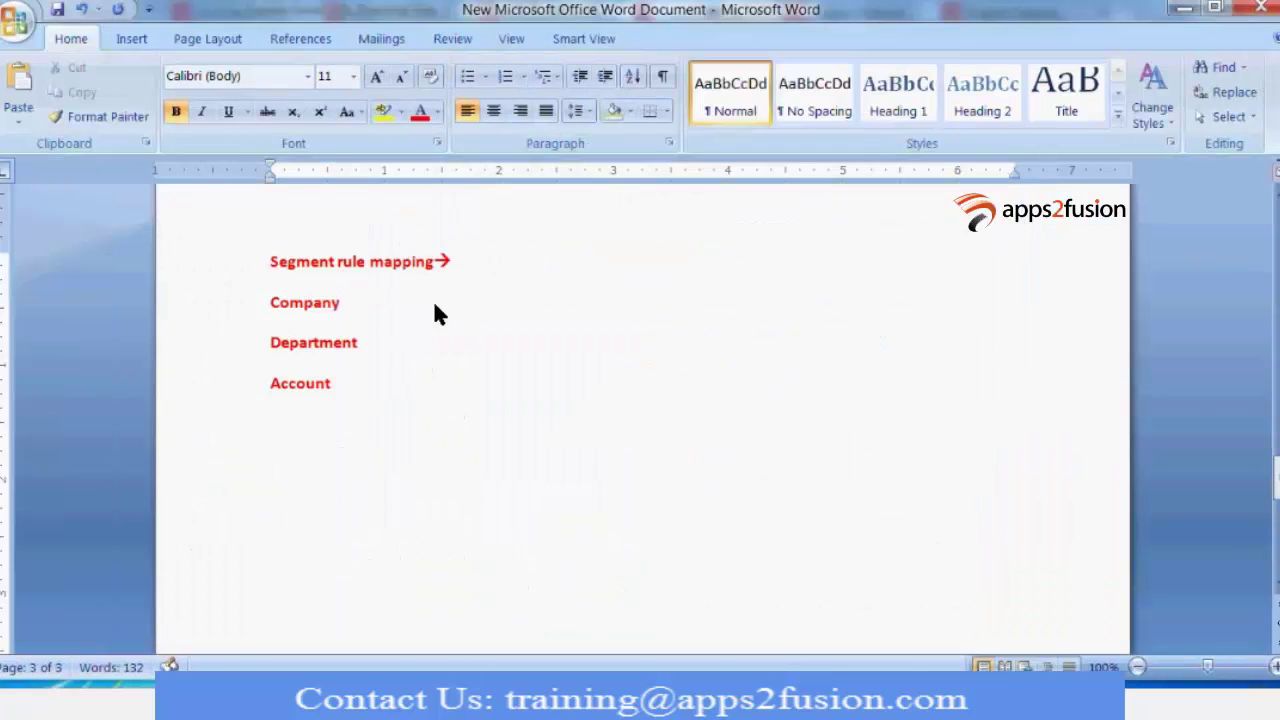
# - On the Company line, map 01 to 10 with a tab between
pyautogui.tripleClick(345, 305)
pyautogui.click(520, 310)
pyautogui.write('01')
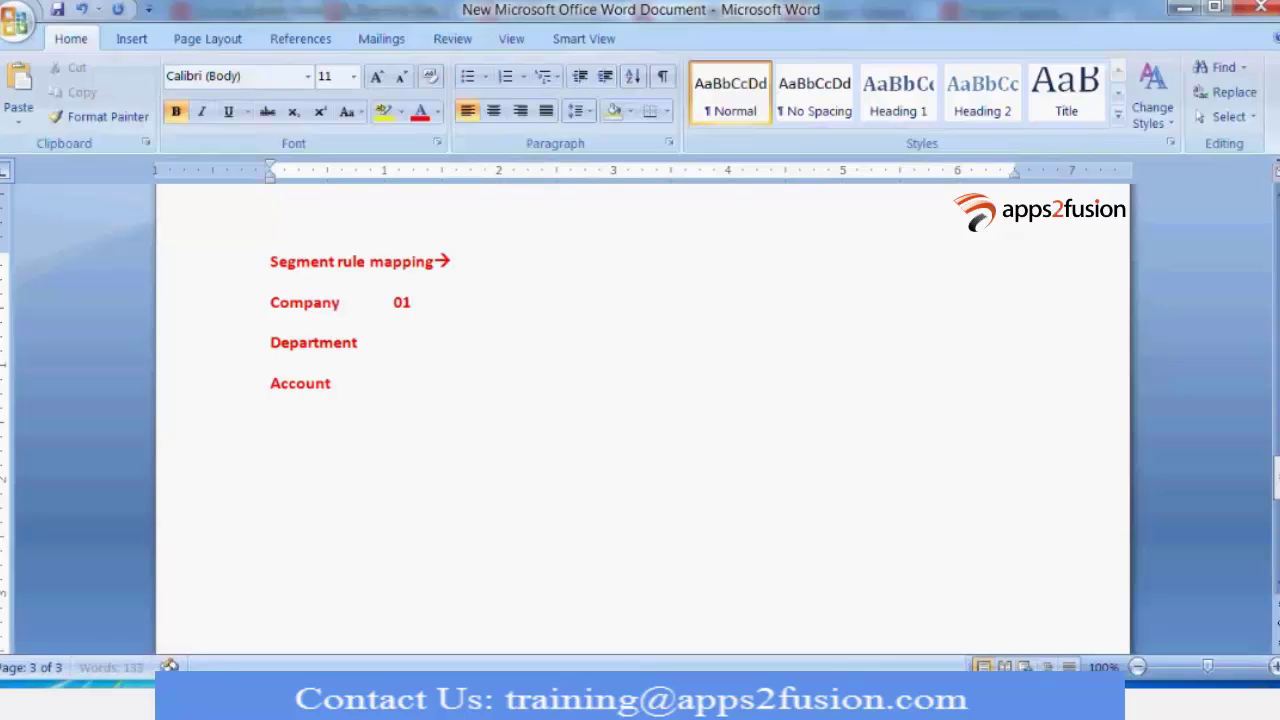
pyautogui.press('Tab')
pyautogui.press('Tab')
pyautogui.write('10')
pyautogui.moveTo(392, 304); pyautogui.dragTo(566, 314)
# - On the Department line, map 100,200,300 to 001, then switch to the slides
pyautogui.click(494, 337)
pyautogui.write('100,200')
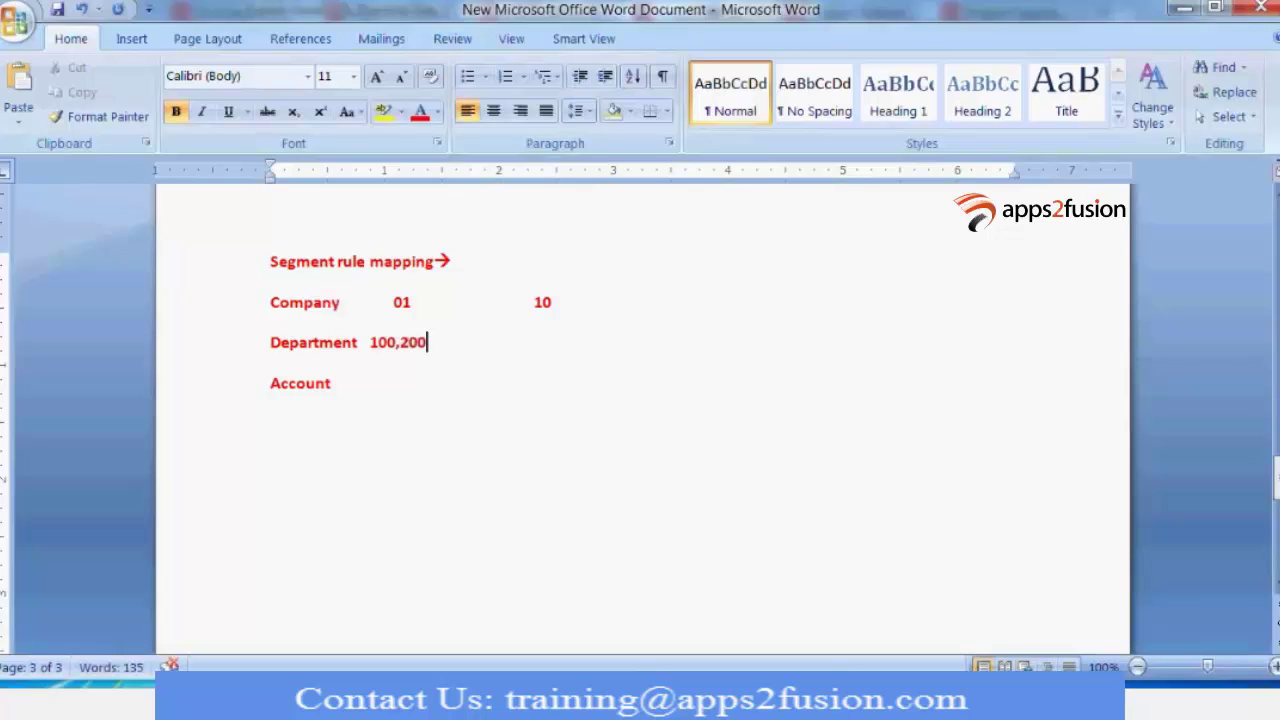
pyautogui.write(',300')
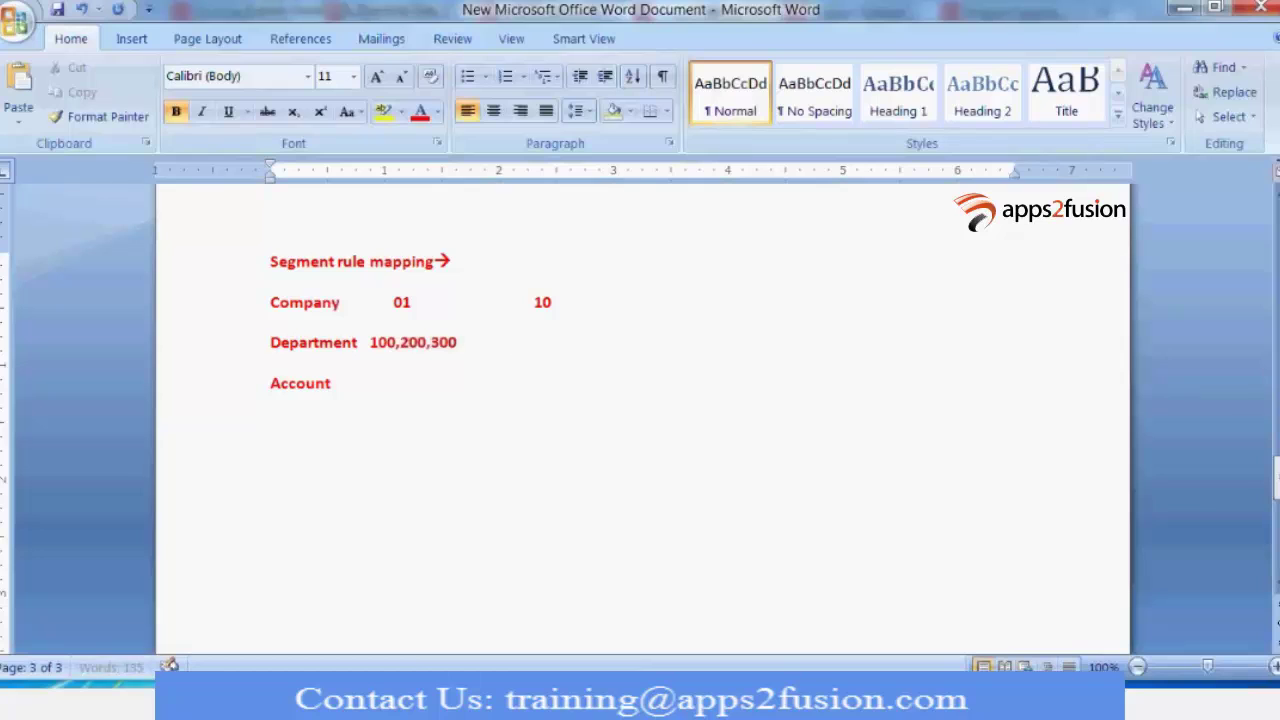
pyautogui.press('Tab')
pyautogui.write('000')
pyautogui.press('BackSpace')
pyautogui.write('1')
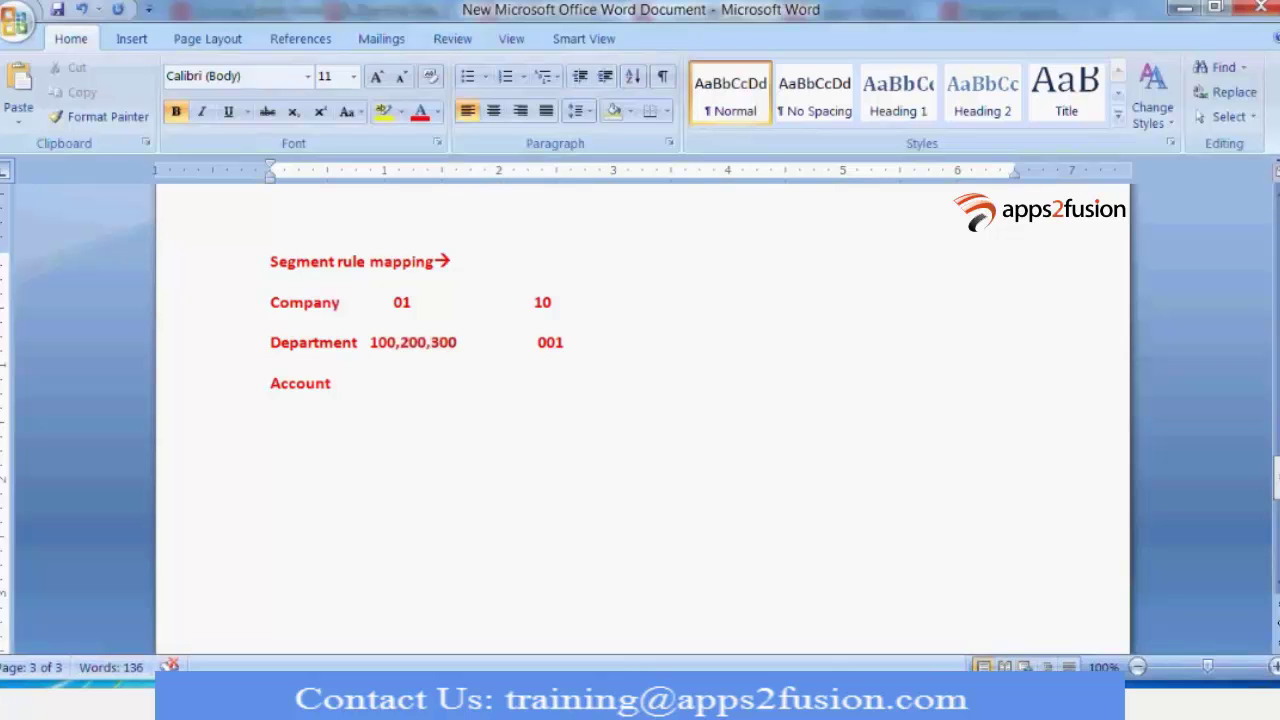
pyautogui.hotkey('alt', 'Tab')
pyautogui.click(688, 386)
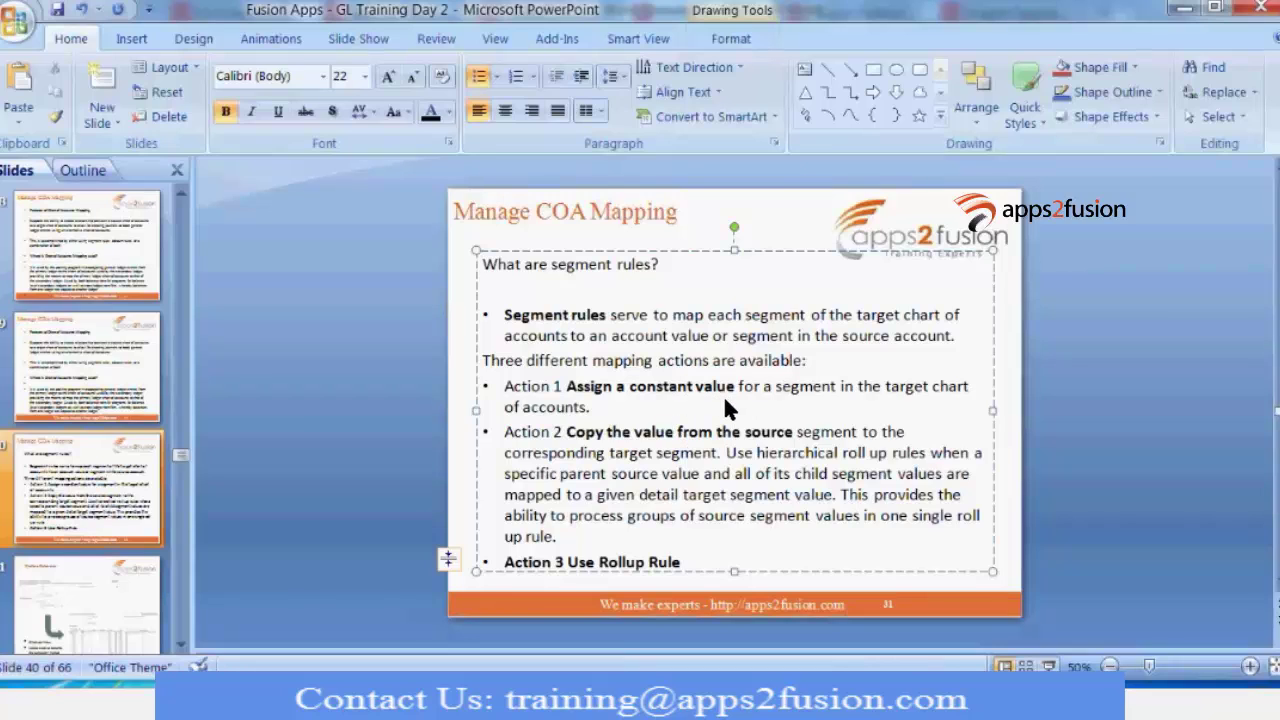
pyautogui.hotkey('alt', 'Tab')
pyautogui.scroll(10, 515, 390)
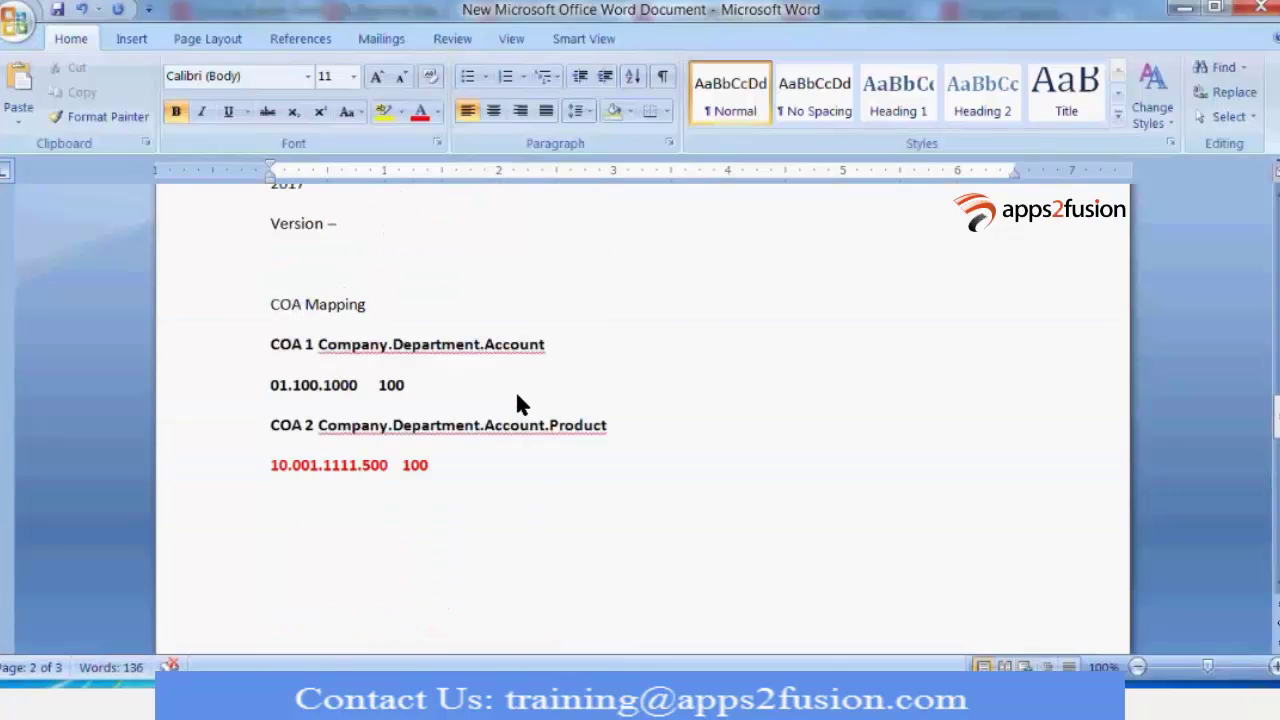
pyautogui.doubleClick(551, 434)
pyautogui.click(632, 463)
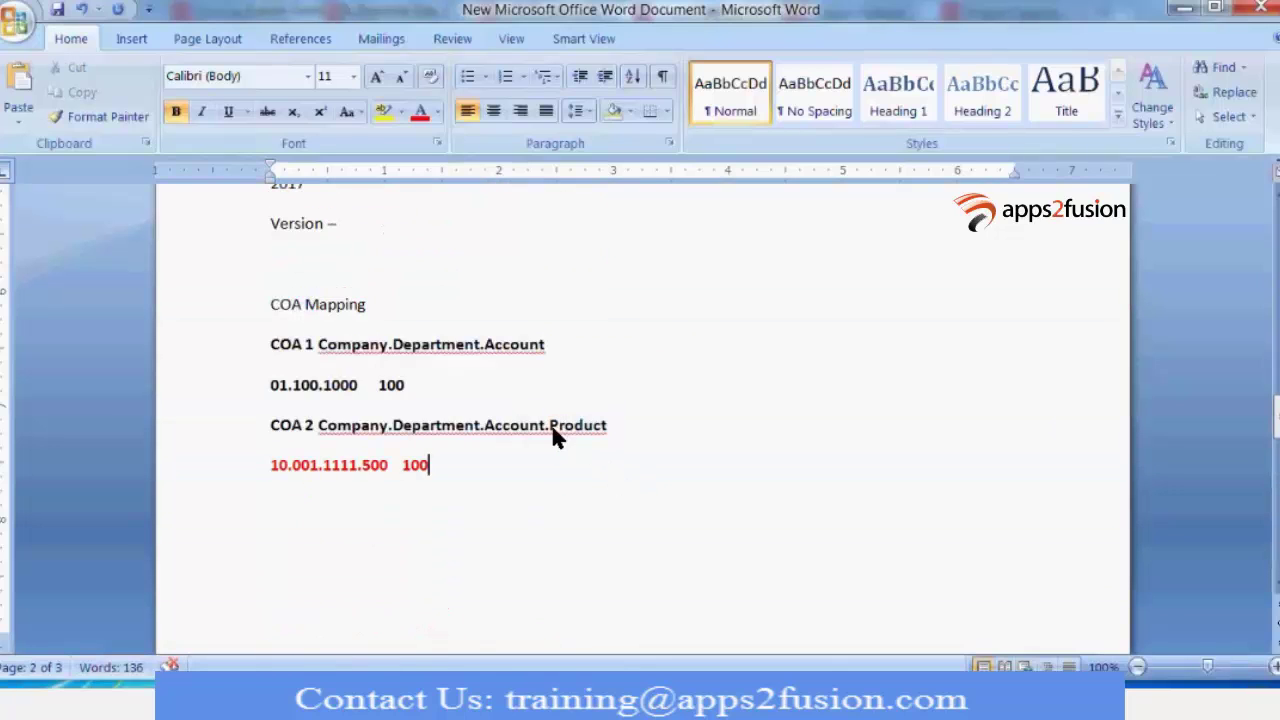
pyautogui.doubleClick(556, 437)
pyautogui.click(603, 486)
pyautogui.scroll(-8, 602, 474)
pyautogui.scroll(6, 601, 476)
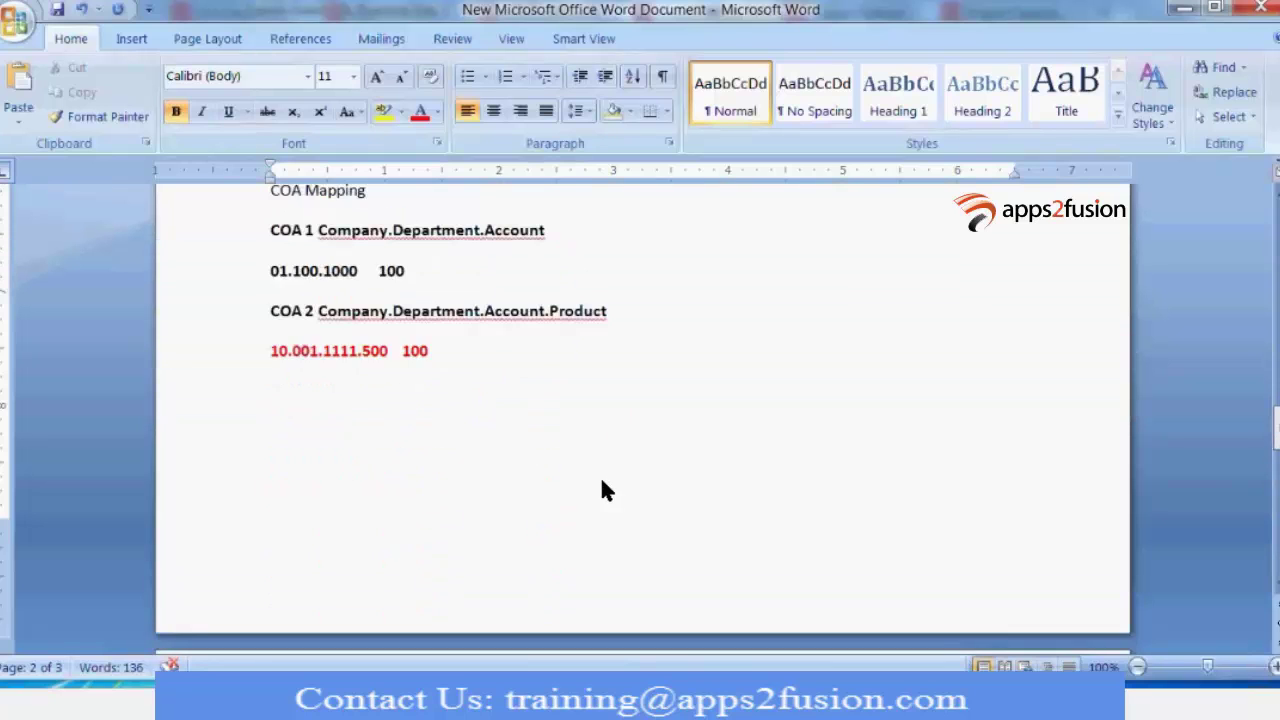
pyautogui.scroll(4, 603, 490)
pyautogui.moveTo(546, 540); pyautogui.dragTo(620, 554)
pyautogui.click(590, 582)
pyautogui.scroll(-1, 590, 582)
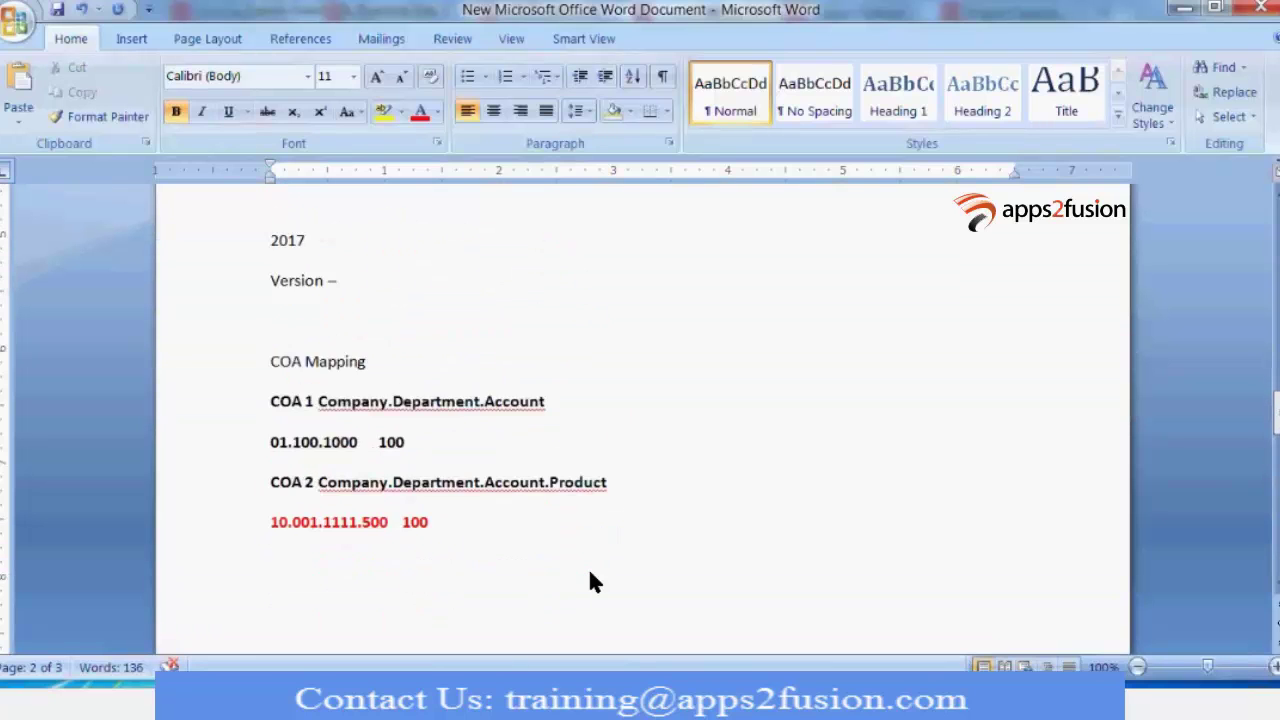
pyautogui.scroll(-10, 585, 560)
pyautogui.scroll(7, 580, 540)
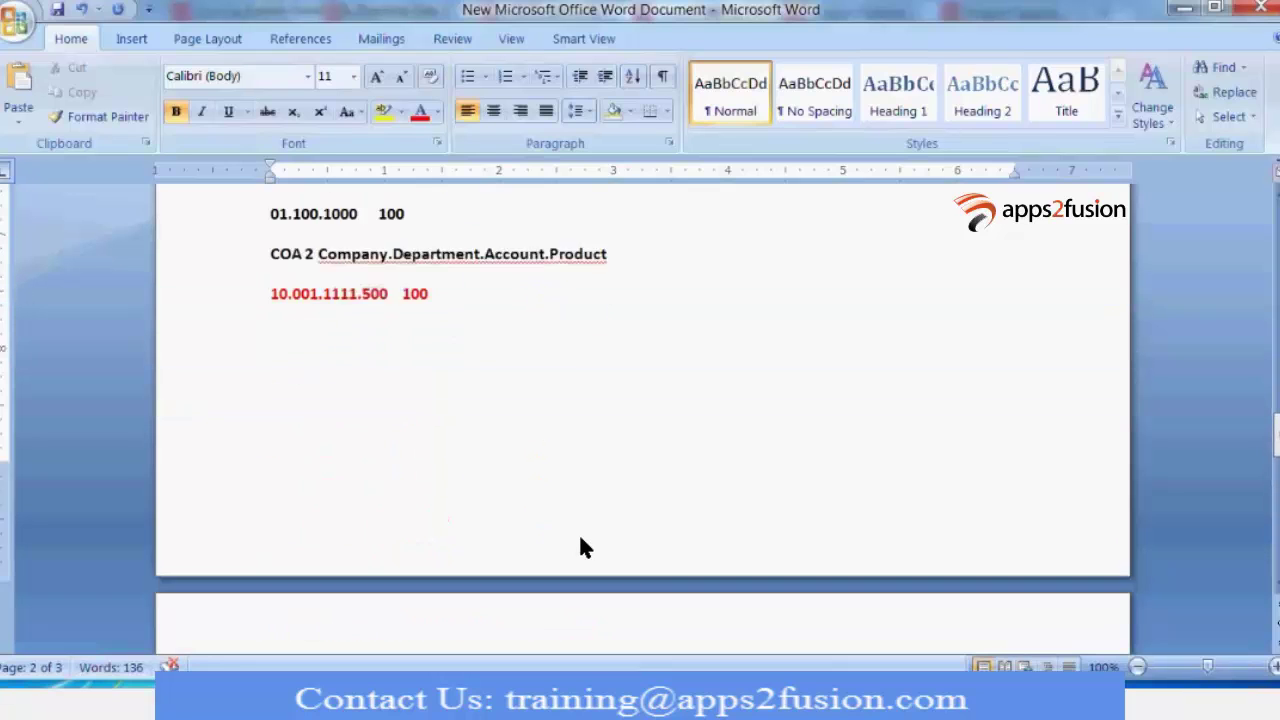
pyautogui.scroll(1, 586, 394)
pyautogui.scroll(-10, 583, 394)
pyautogui.click(561, 497)
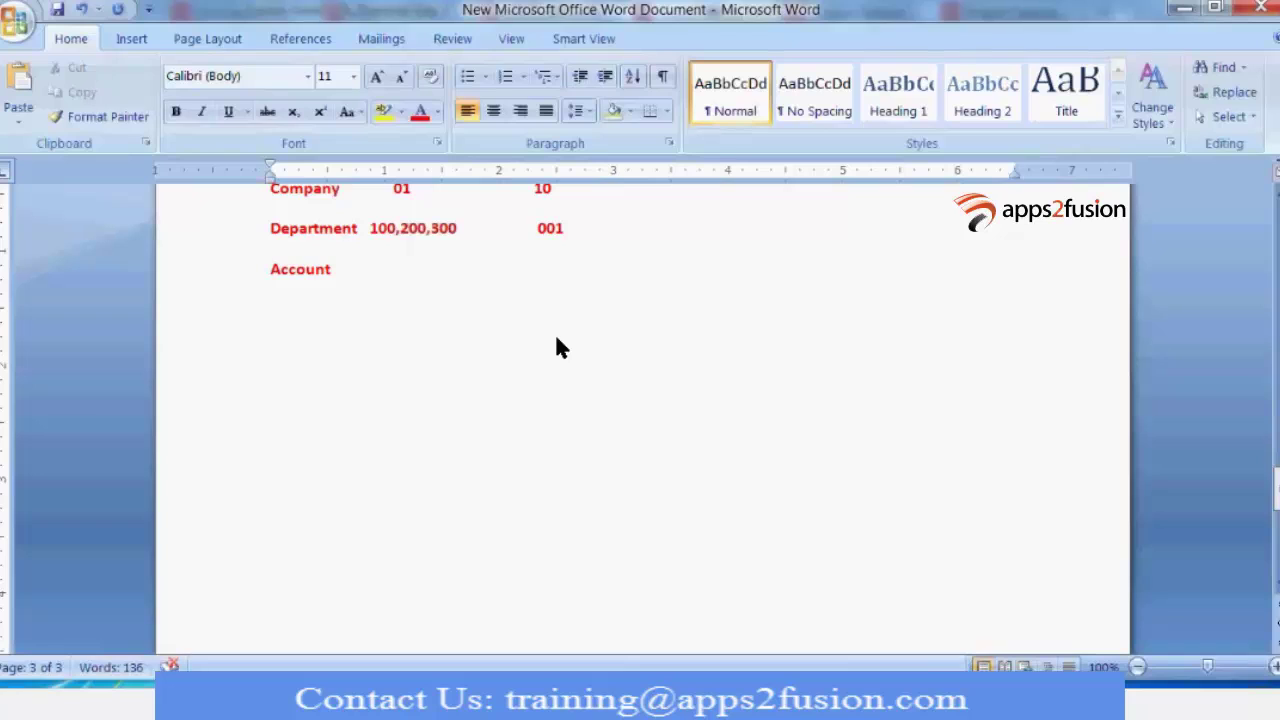
pyautogui.write('0000')
pyautogui.press('BackSpace')
pyautogui.press('BackSpace')
pyautogui.press('BackSpace')
pyautogui.press('BackSpace')
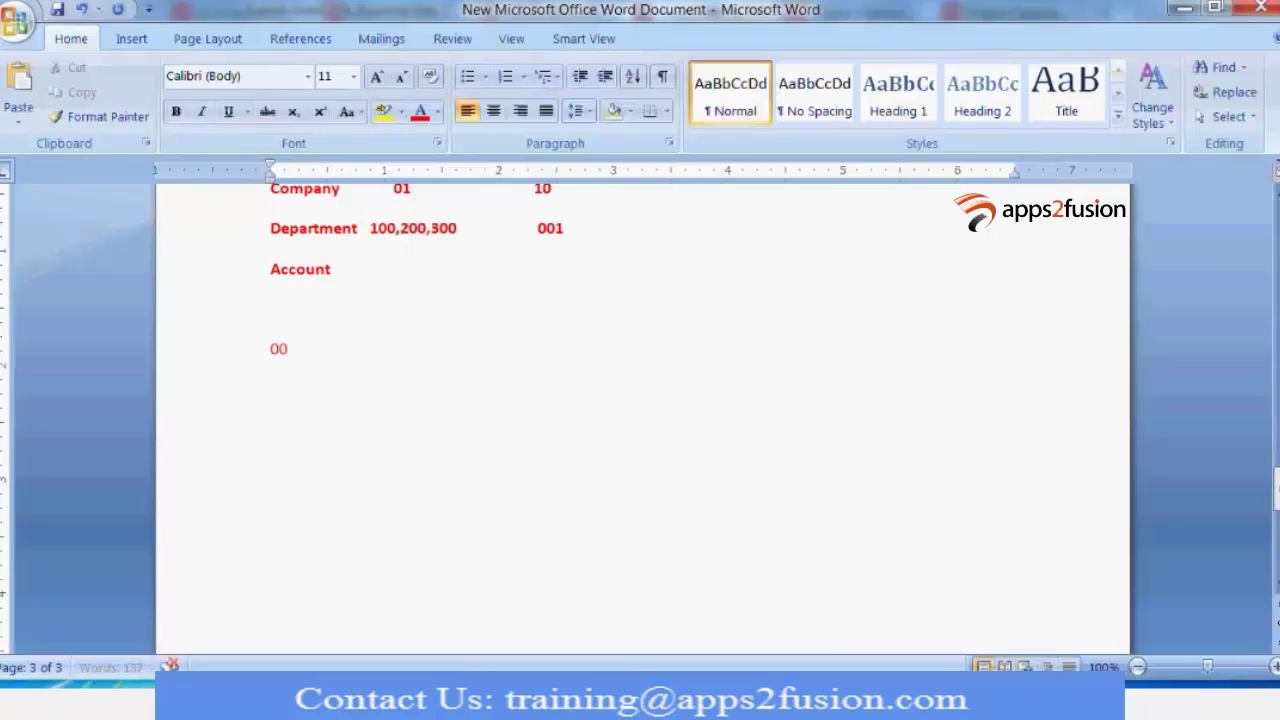
pyautogui.scroll(3, 570, 350)
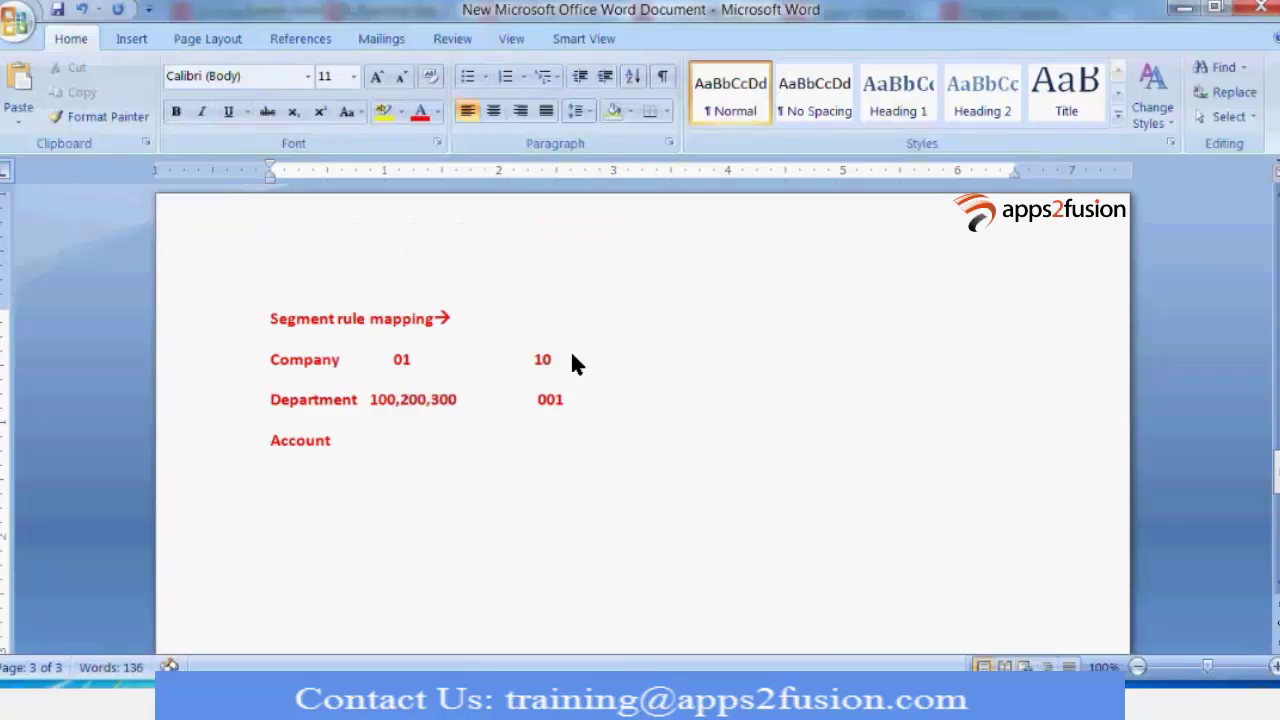
pyautogui.press('BackSpace')
# - Highlight 'Copy the value from the source' on slide 40, then return to Word
pyautogui.hotkey('alt', 'Tab')
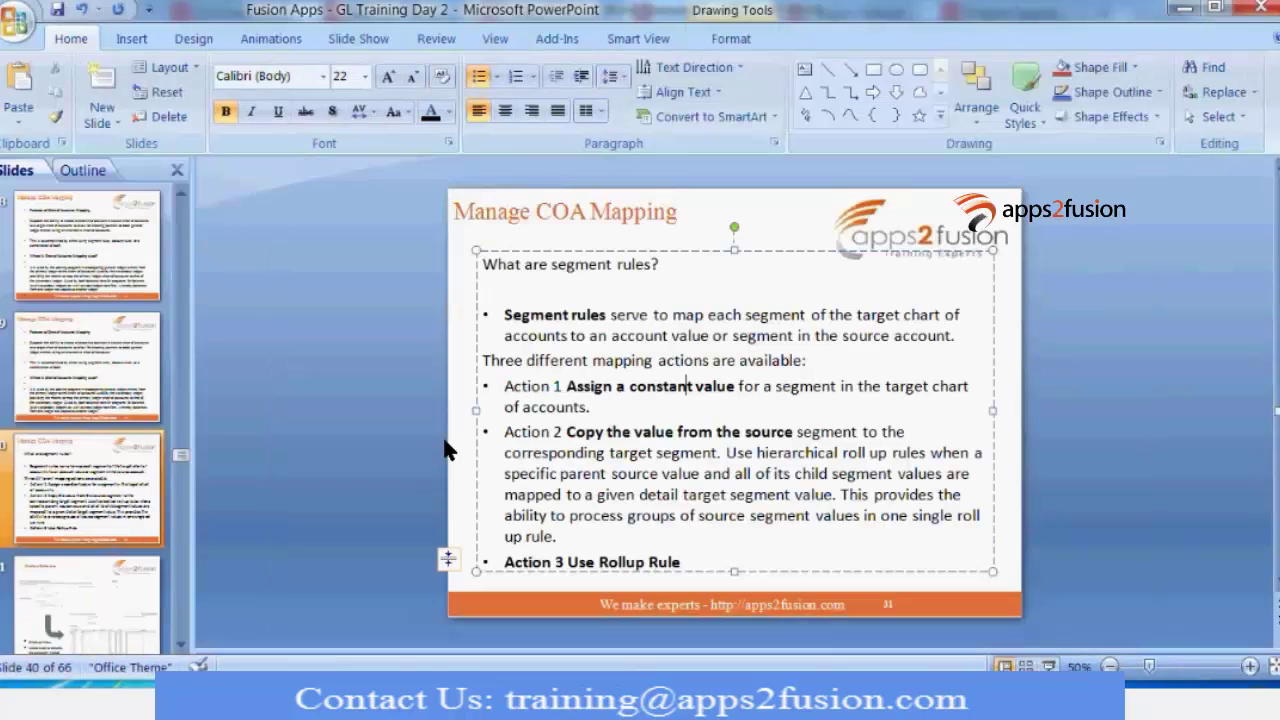
pyautogui.moveTo(563, 441); pyautogui.dragTo(791, 440)
pyautogui.hotkey('alt', 'Tab')
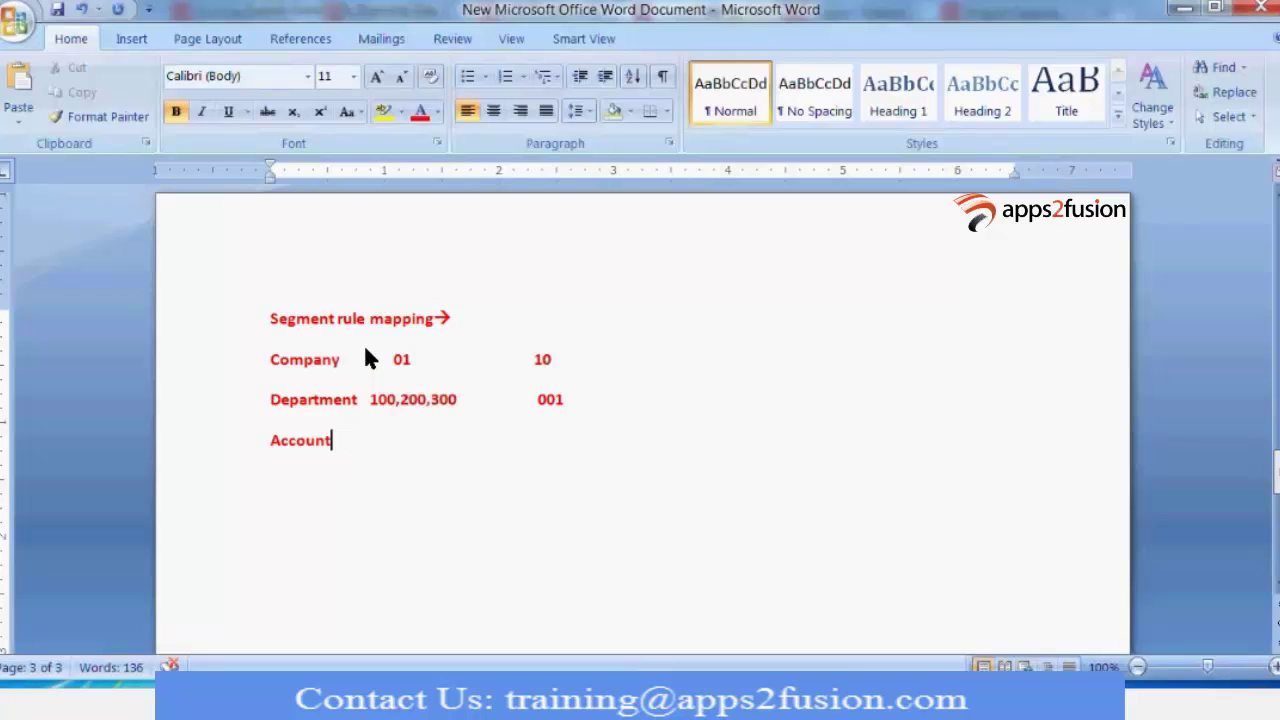
# - Add the values 1000, 2000,3000 to the Account line
pyautogui.doubleClick(408, 362)
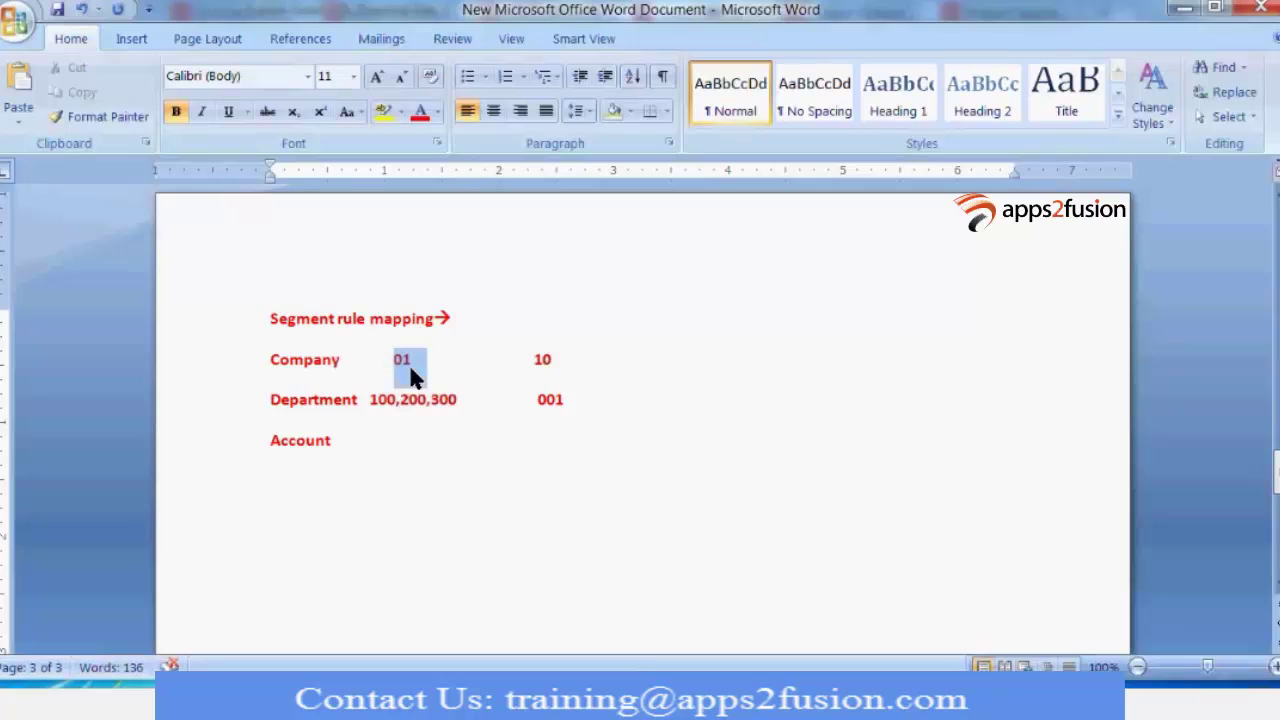
pyautogui.moveTo(371, 393); pyautogui.dragTo(459, 393)
pyautogui.click(419, 431)
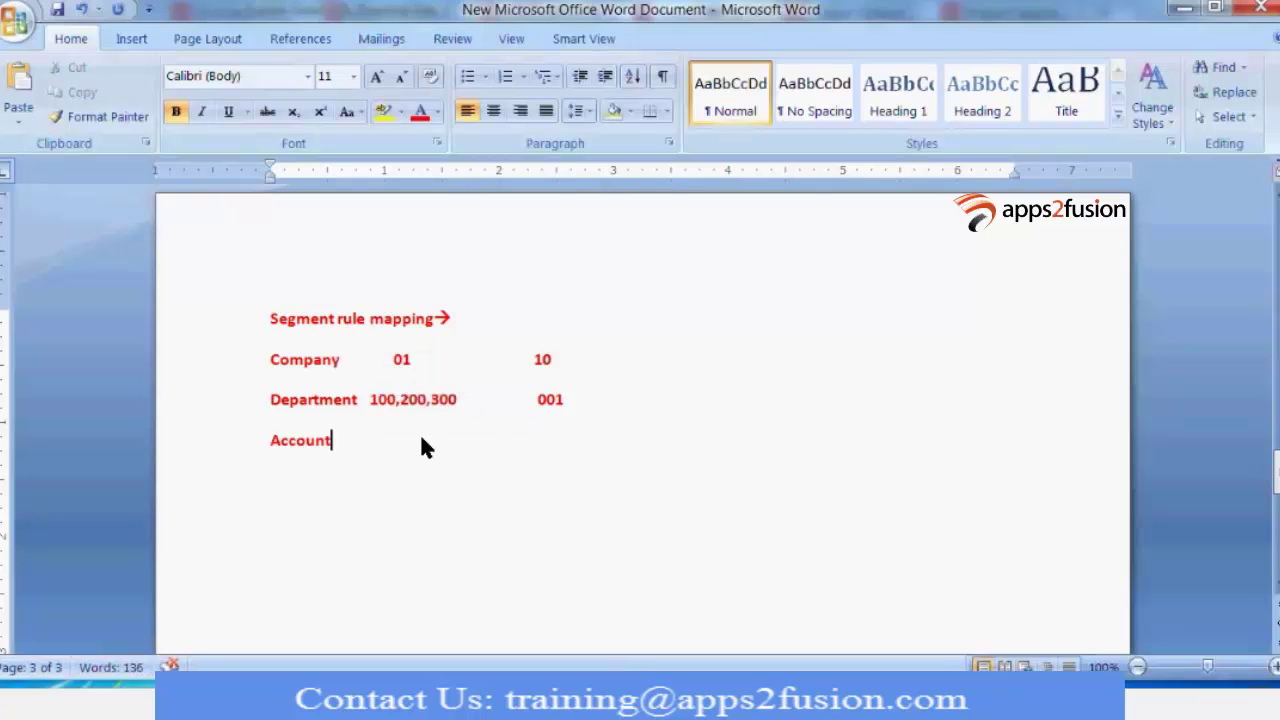
pyautogui.write('1000, 2000,3000')
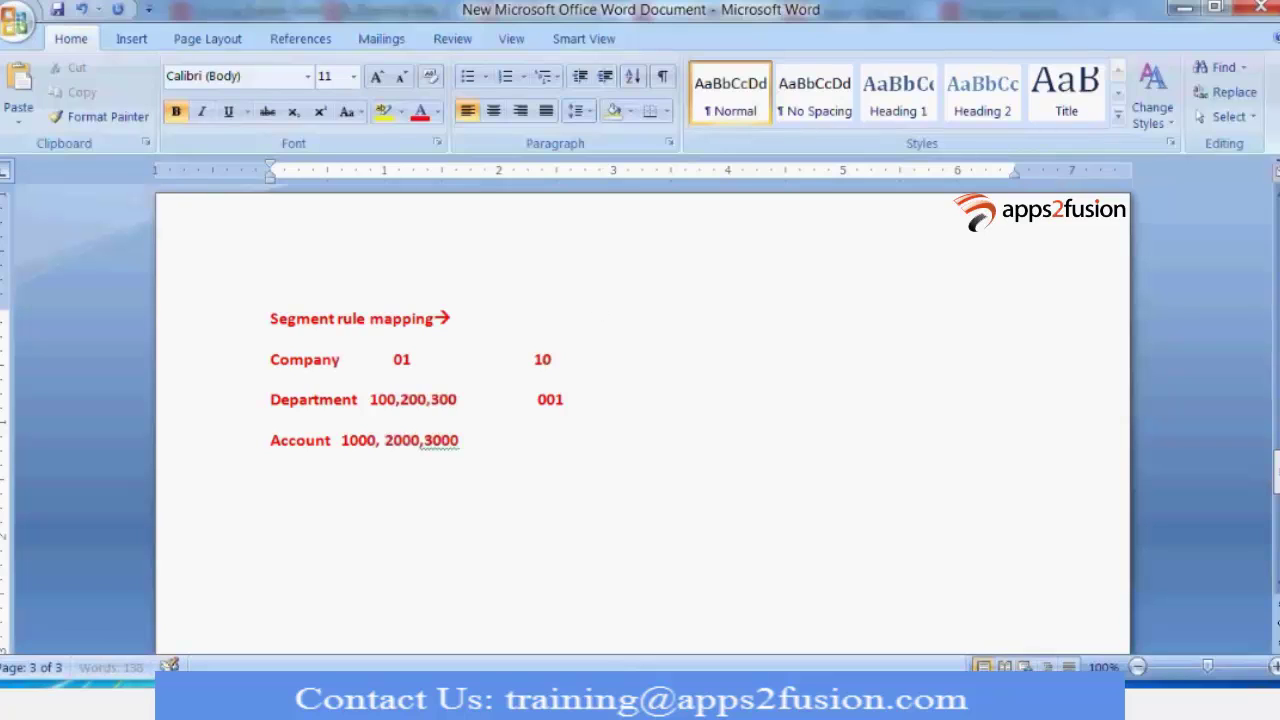
# - Add a 'Target-->' heading beside the Segment rule mapping heading
pyautogui.click(530, 318)
pyautogui.write('Targ')
pyautogui.write('et-->')
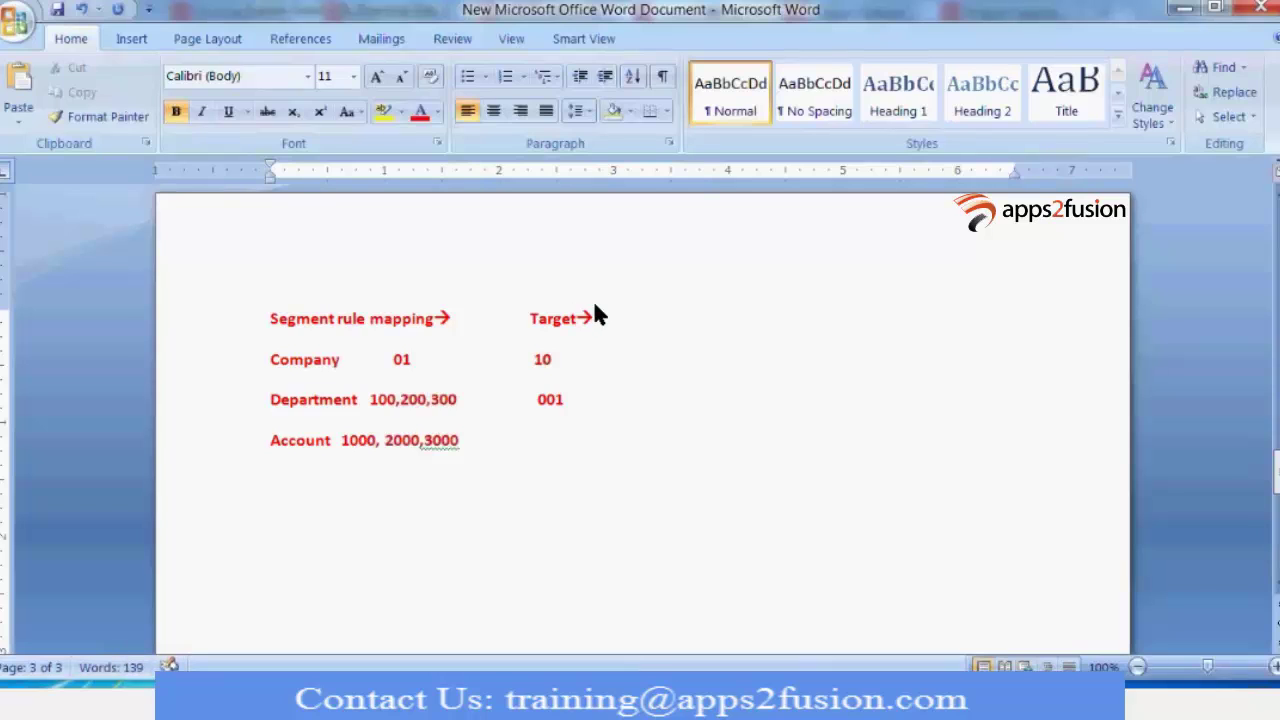
pyautogui.click(497, 447)
# - Highlight the copy-from-source action text on the PowerPoint slide
pyautogui.hotkey('alt', 'Tab')
pyautogui.click(603, 470)
pyautogui.moveTo(567, 433); pyautogui.dragTo(794, 437)
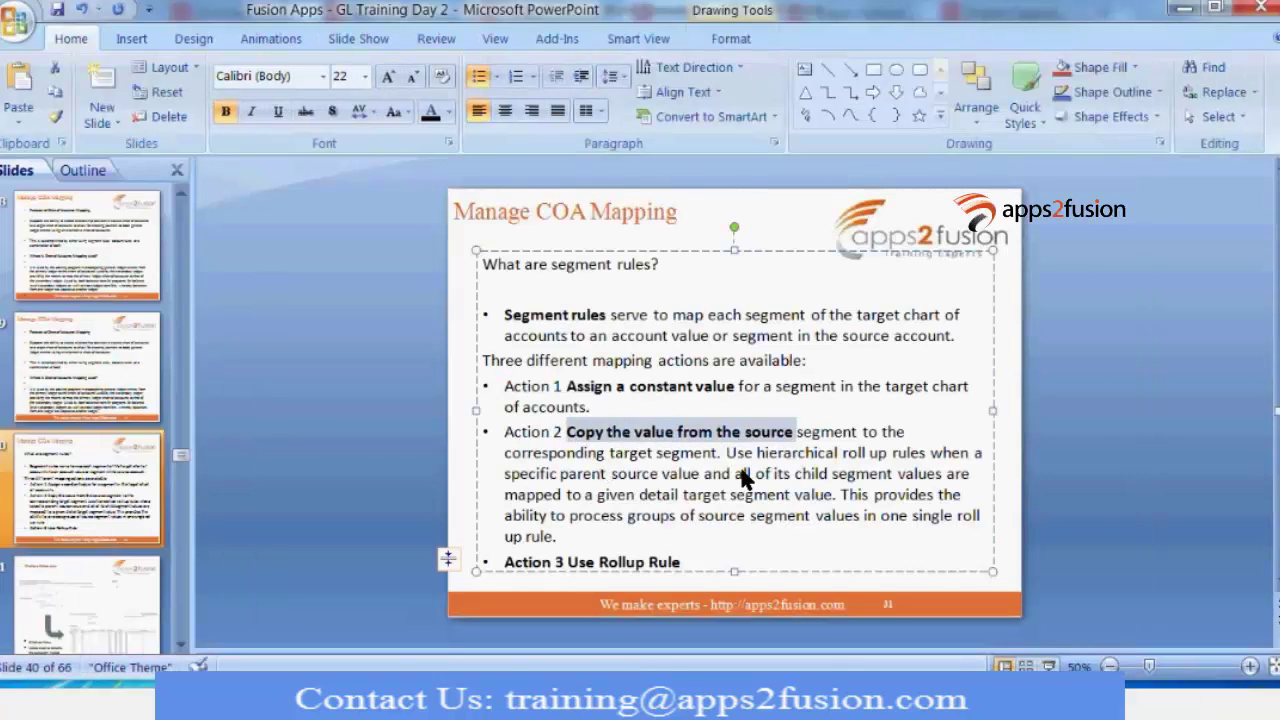
# - In Word, highlight the Account values and place the caret after them
pyautogui.hotkey('alt', 'Tab')
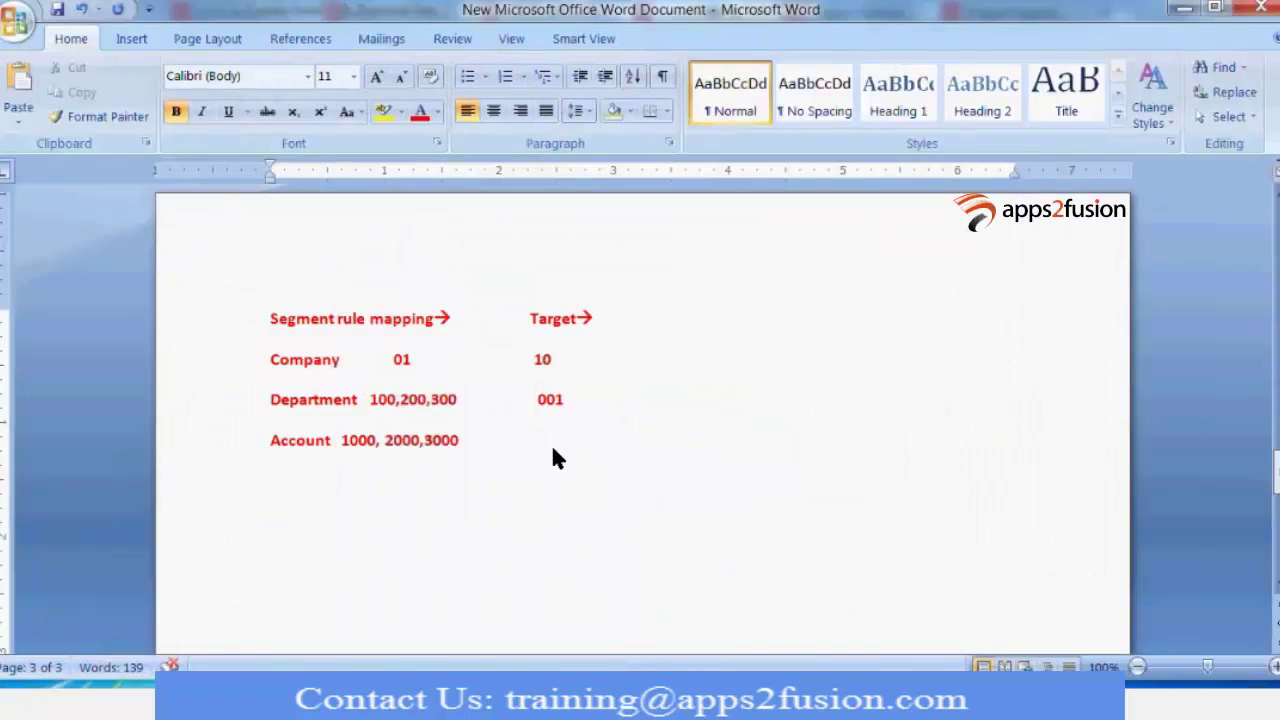
pyautogui.moveTo(332, 446); pyautogui.dragTo(464, 440)
pyautogui.click(443, 456)
pyautogui.click(508, 440)
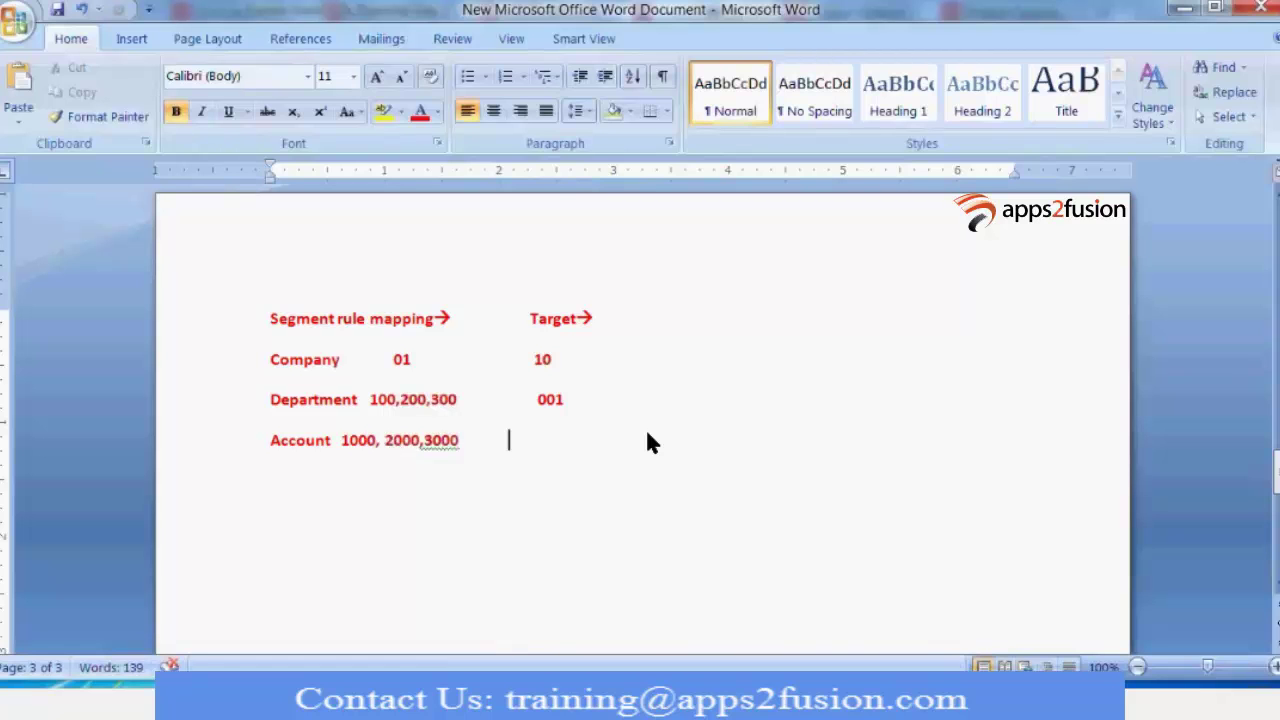
# - Highlight 'Use Rollup Rule' in the Action 3 bullet, then return to Word
pyautogui.hotkey('alt', 'Tab')
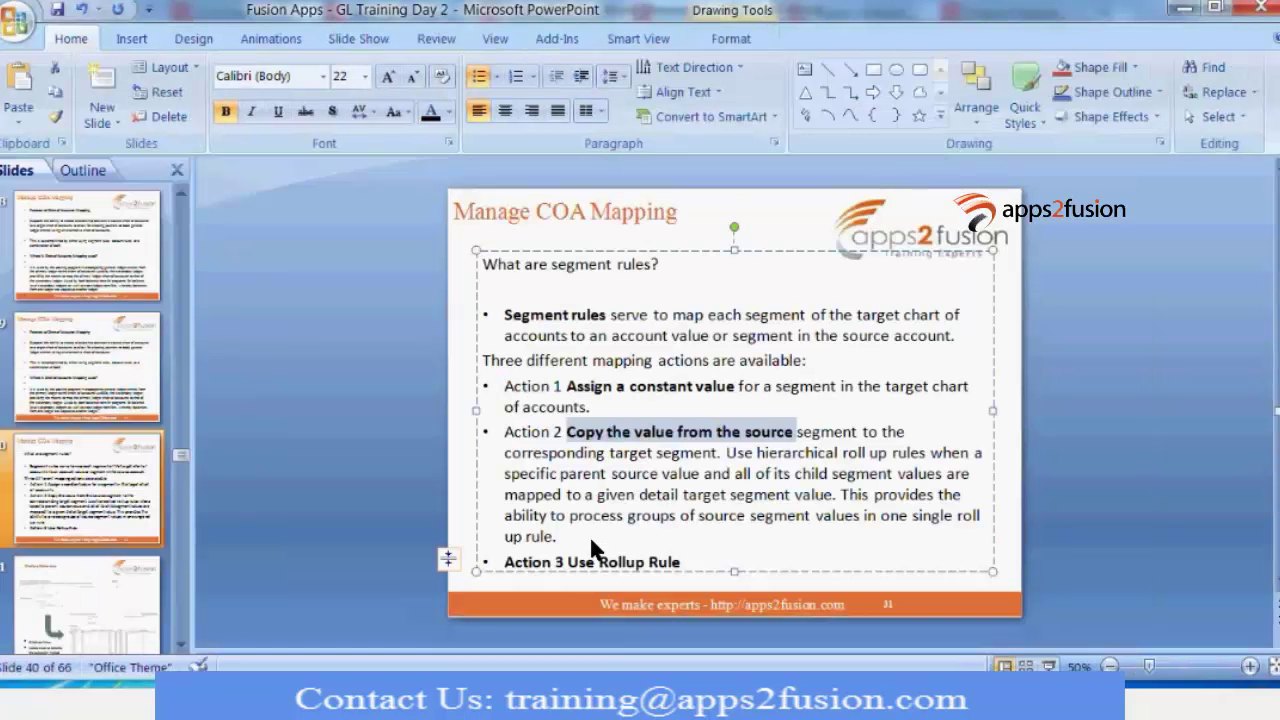
pyautogui.click(598, 558)
pyautogui.moveTo(570, 564); pyautogui.dragTo(674, 568)
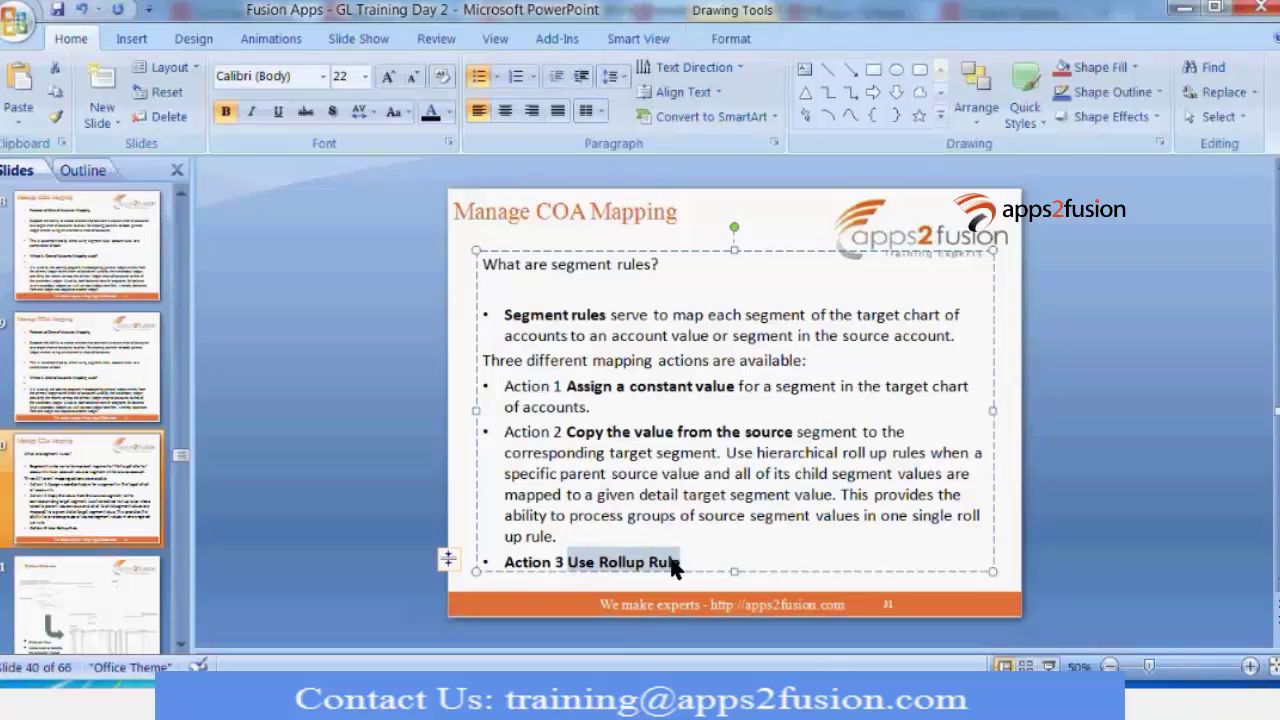
pyautogui.hotkey('alt', 'Tab')
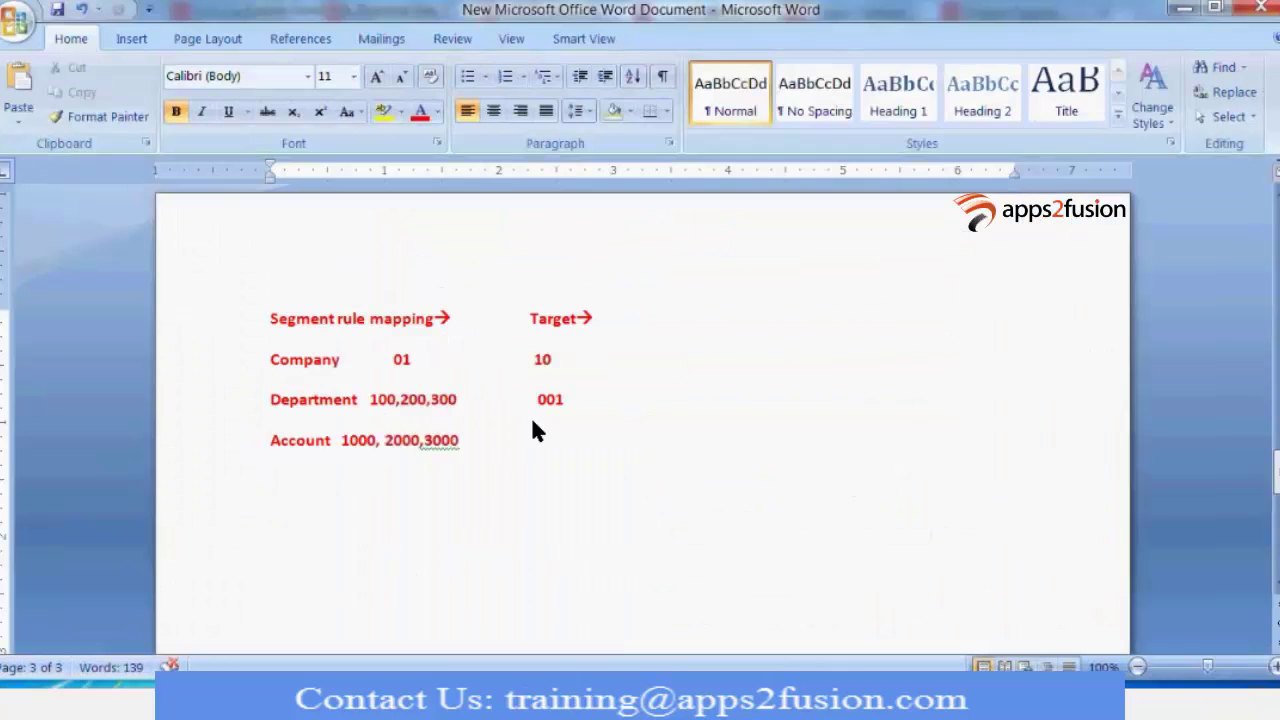
# - Add a 'Use Rollup Rules-->' heading and point out the Department values 100,200,300
pyautogui.press('Return')
pyautogui.press('Return')
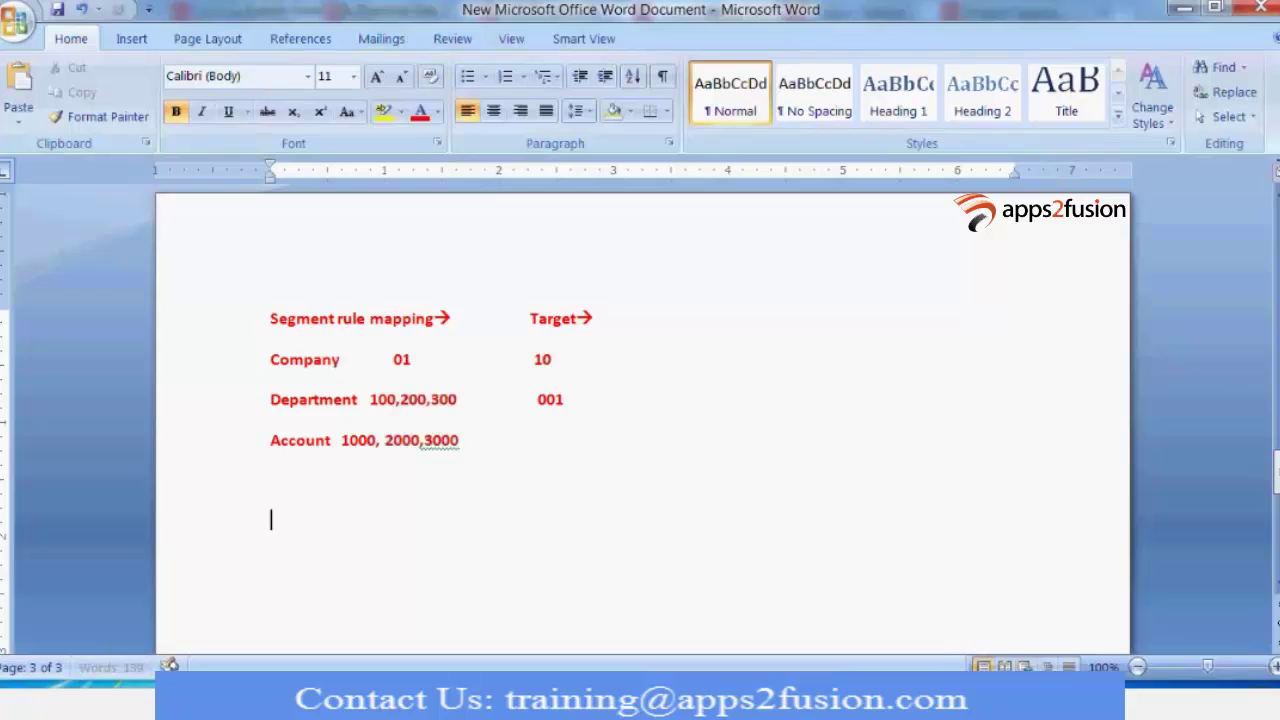
pyautogui.write('Use Rollu')
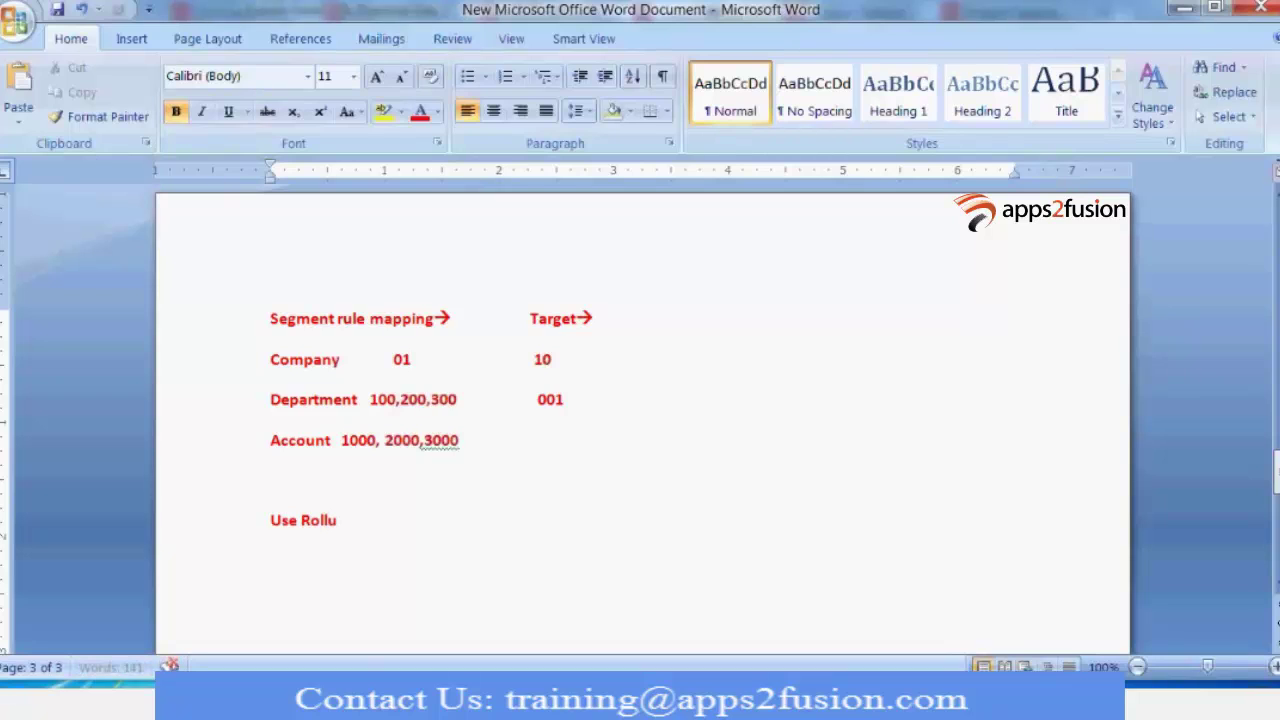
pyautogui.write('p Rules-->')
pyautogui.press('Return')
pyautogui.scroll(-4, 343, 446)
pyautogui.scroll(1, 343, 448)
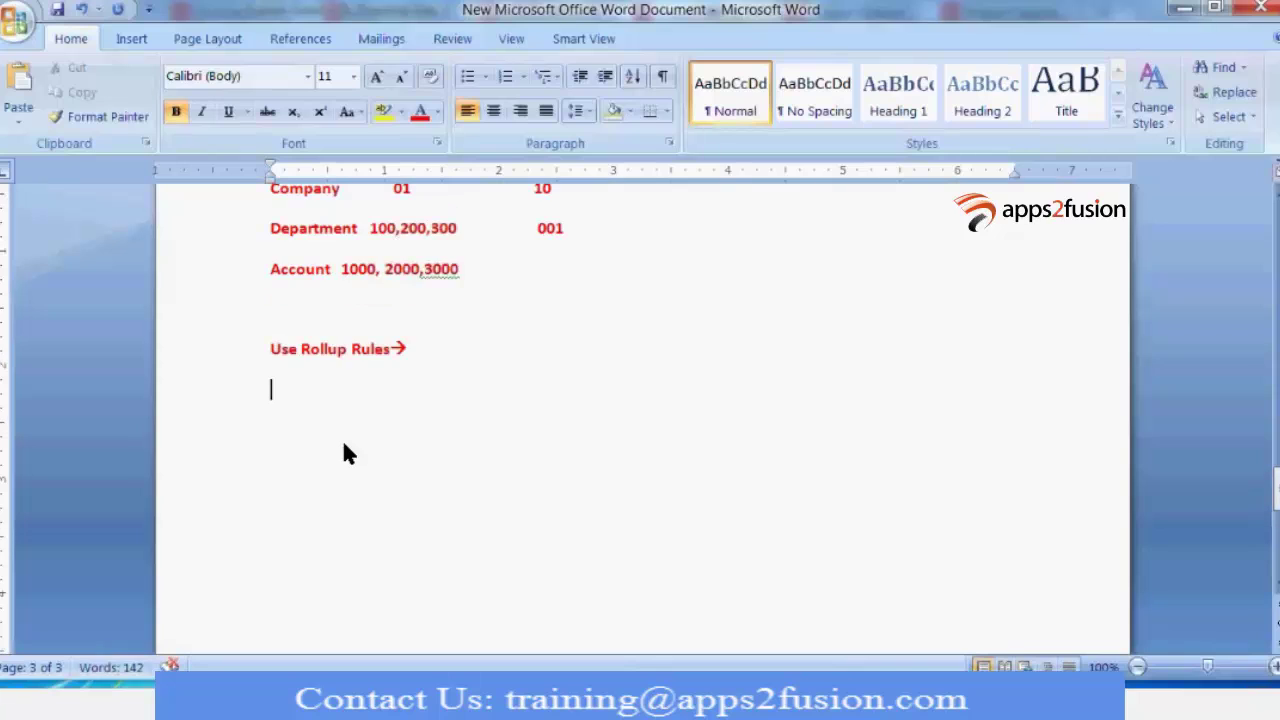
pyautogui.click(370, 228)
pyautogui.hotkey('shift', 'Right')
pyautogui.hotkey('shift', 'Right')
pyautogui.hotkey('shift', 'Right')
pyautogui.hotkey('shift', 'Right')
pyautogui.hotkey('shift', 'Right')
pyautogui.hotkey('shift', 'Right')
pyautogui.hotkey('shift', 'Right')
pyautogui.moveTo(368, 222); pyautogui.dragTo(455, 228)
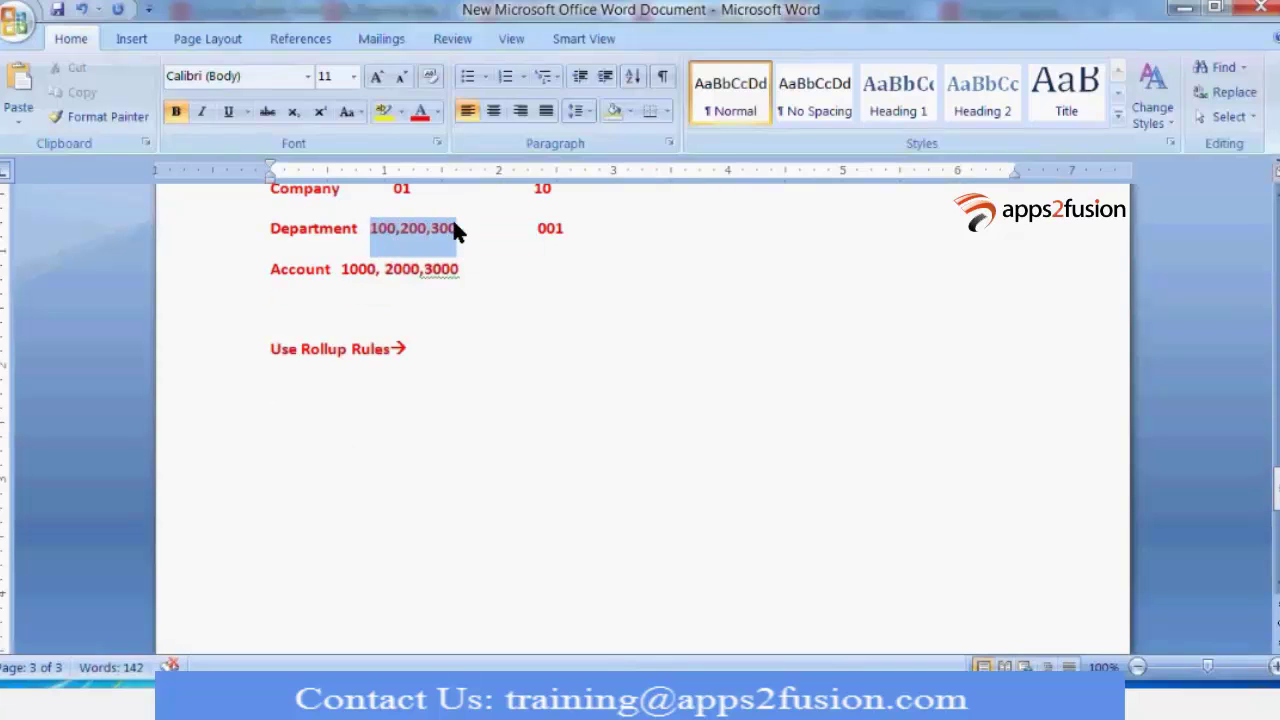
# - Add Source and Target columns mapping 100,200,300 to 0001
pyautogui.click(382, 398)
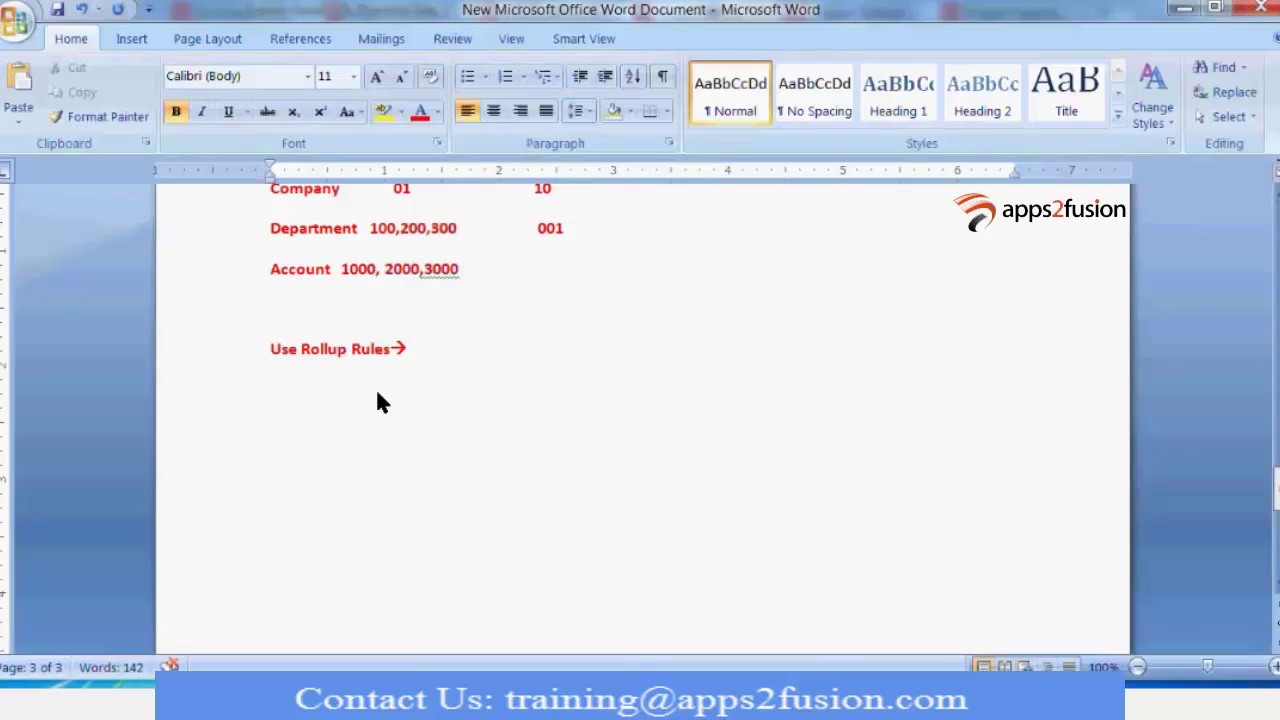
pyautogui.write('Source')
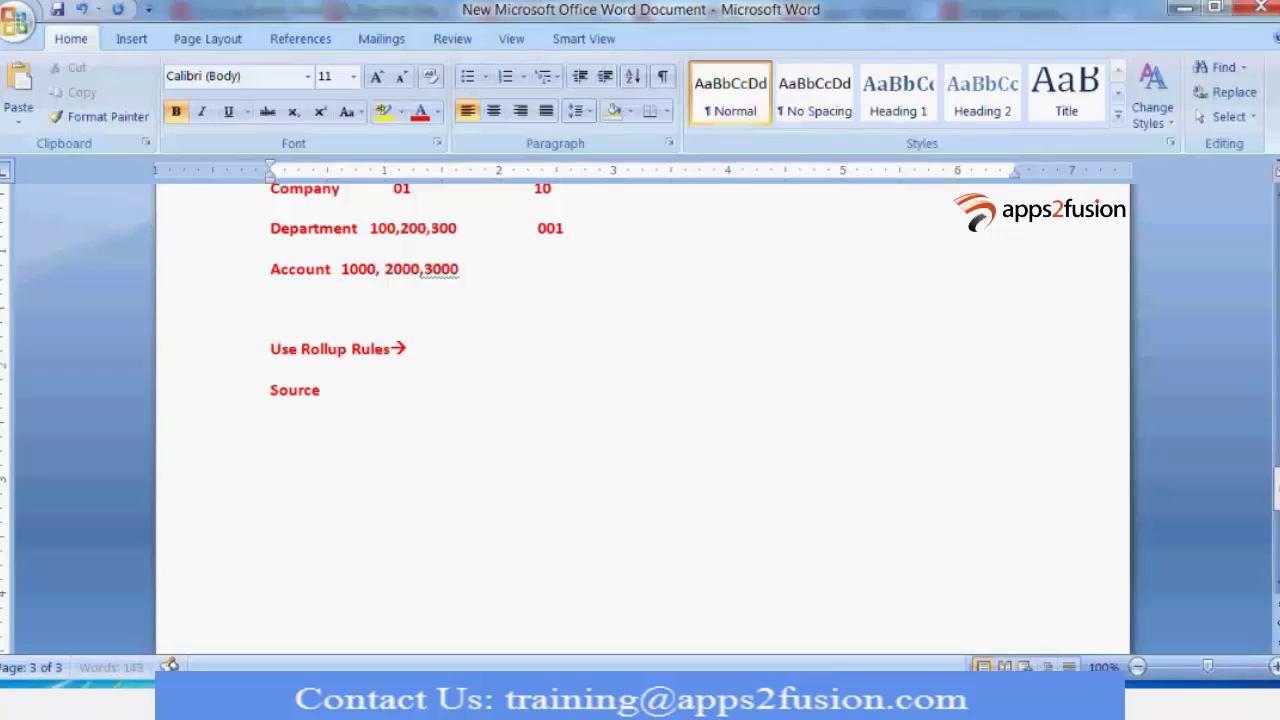
pyautogui.press('Tab')
pyautogui.press('Tab')
pyautogui.press('Tab')
pyautogui.write('Target')
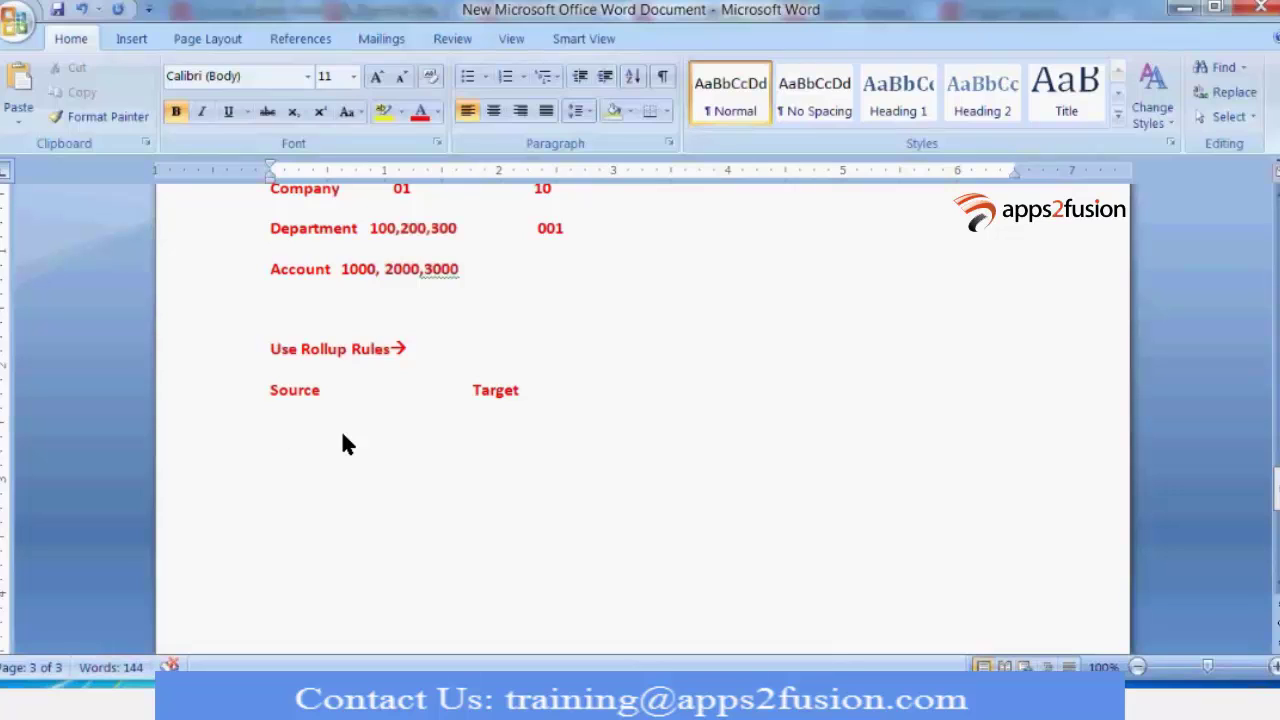
pyautogui.write('100,200,300\t')
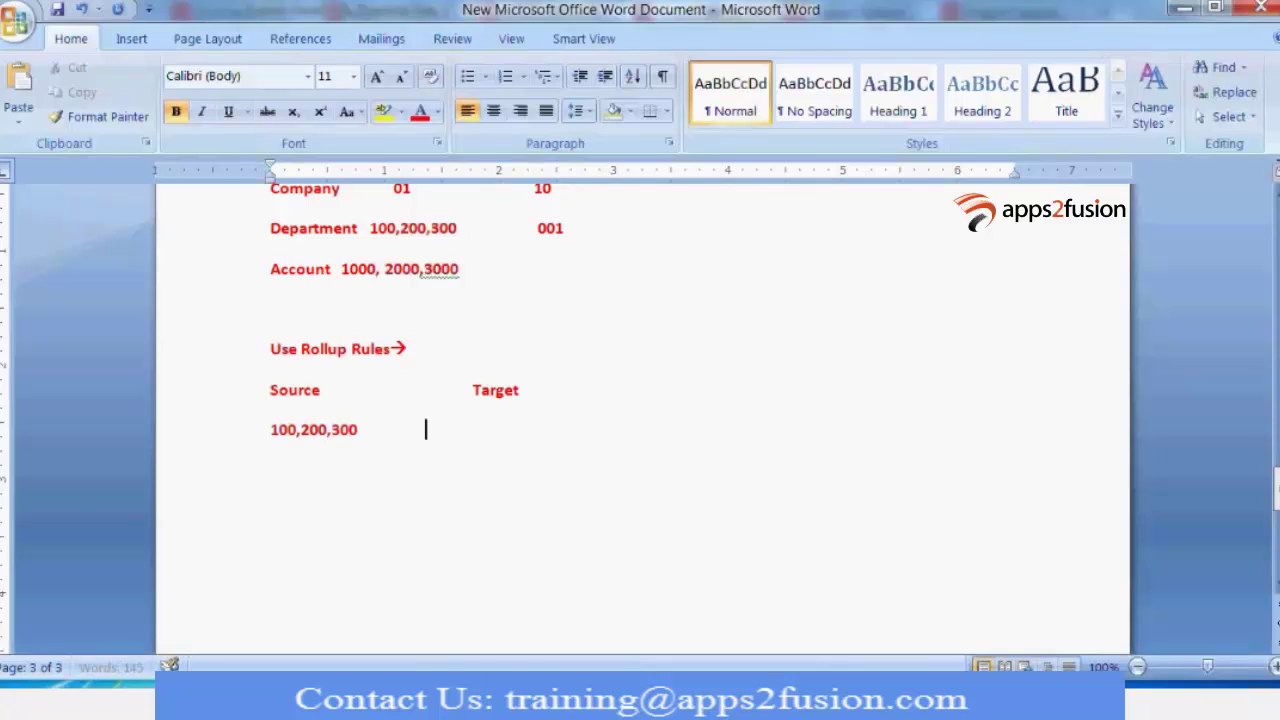
pyautogui.write('0001')
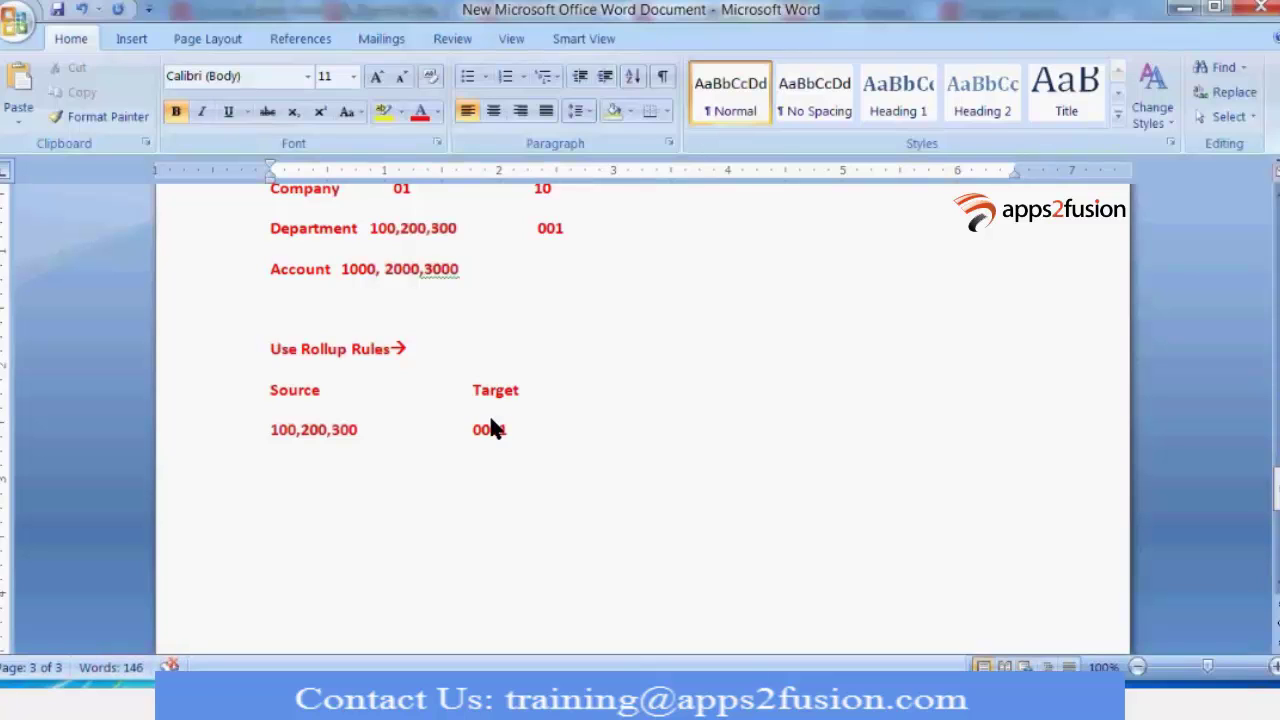
# - Highlight the source values, target 0001 and rollup heading to review the section
pyautogui.moveTo(357, 429); pyautogui.dragTo(294, 437)
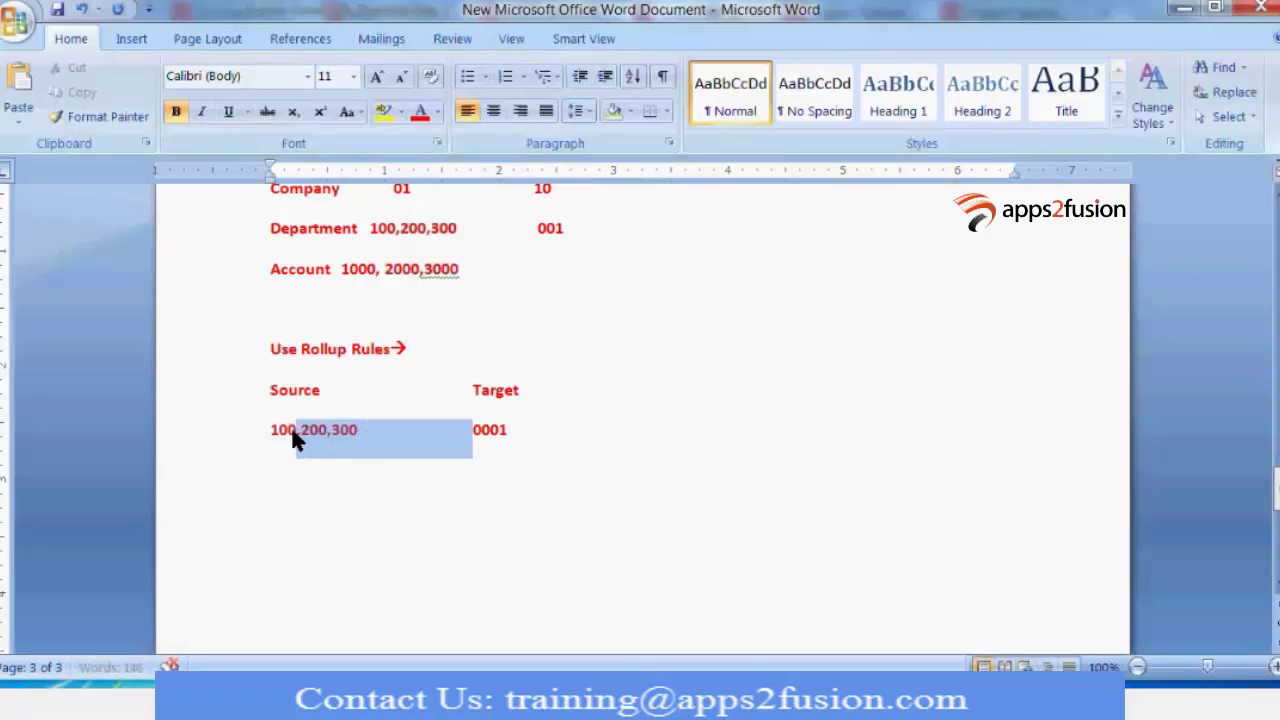
pyautogui.click(347, 520)
pyautogui.doubleClick(476, 432)
pyautogui.click(516, 484)
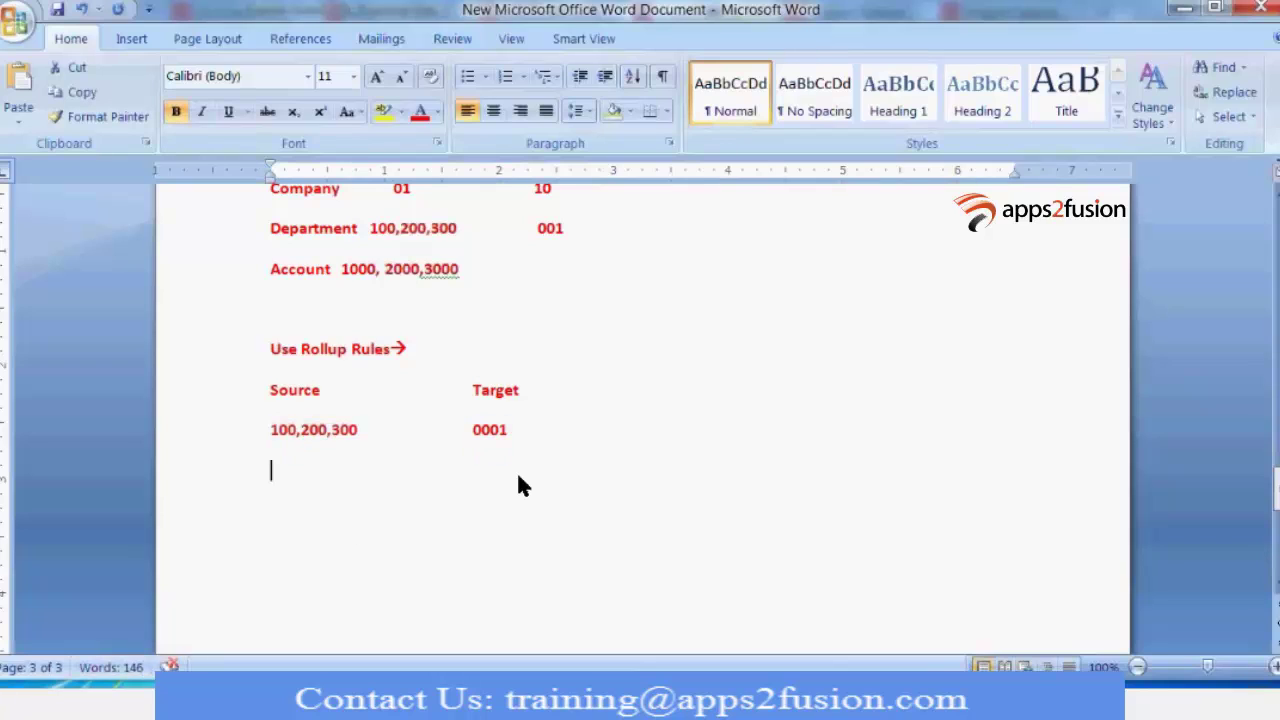
pyautogui.click(258, 363)
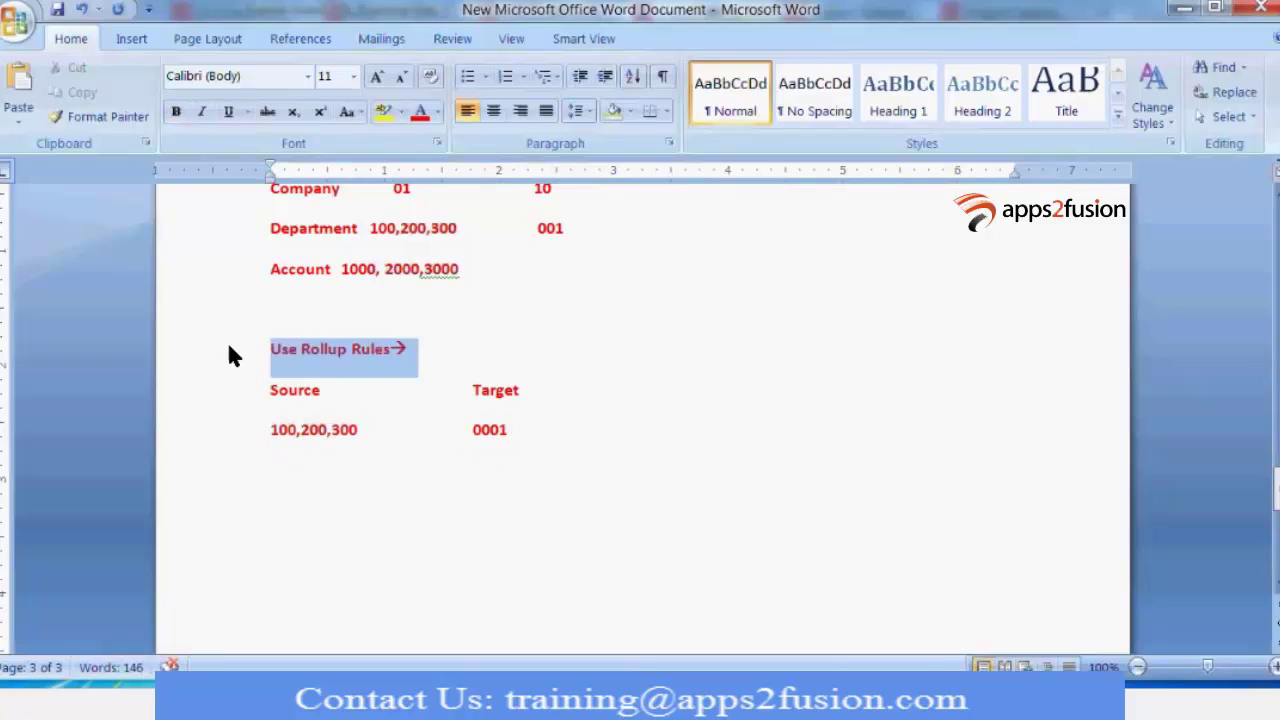
pyautogui.click(493, 470)
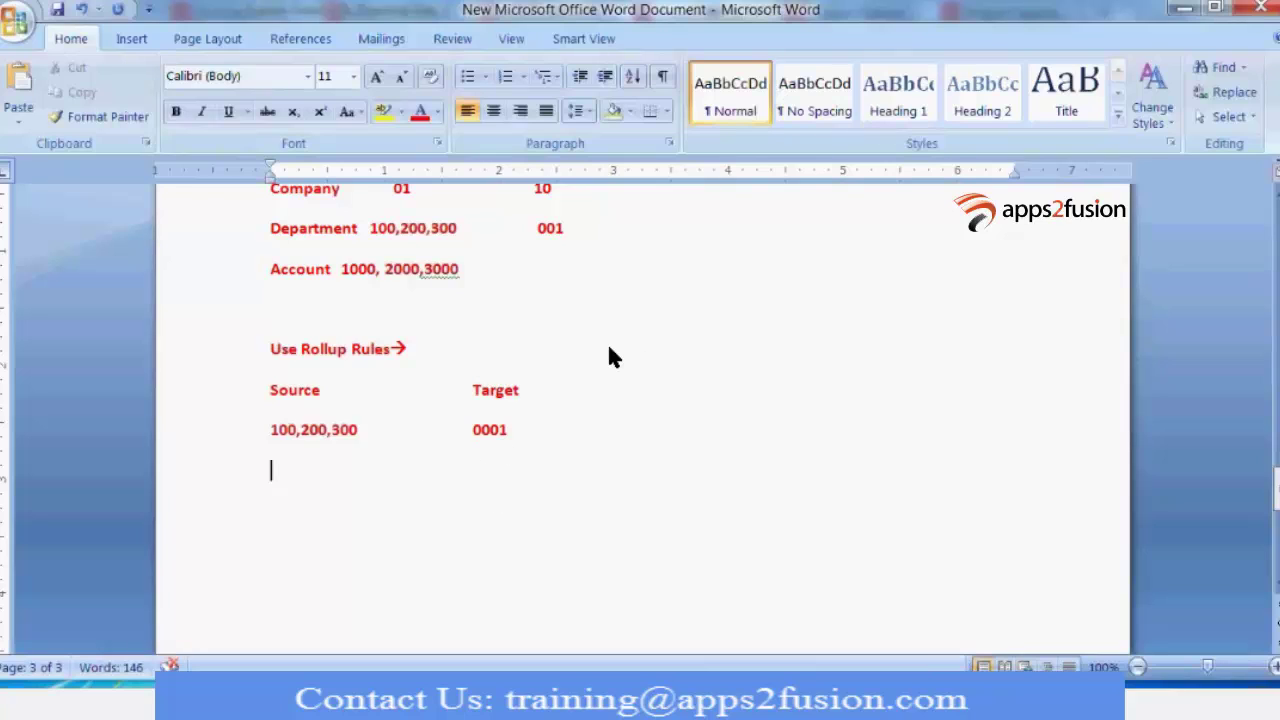
# - Scroll up and down through the COA Mapping notes in Word to review them
pyautogui.scroll(-3, 609, 357)
pyautogui.scroll(7, 597, 374)
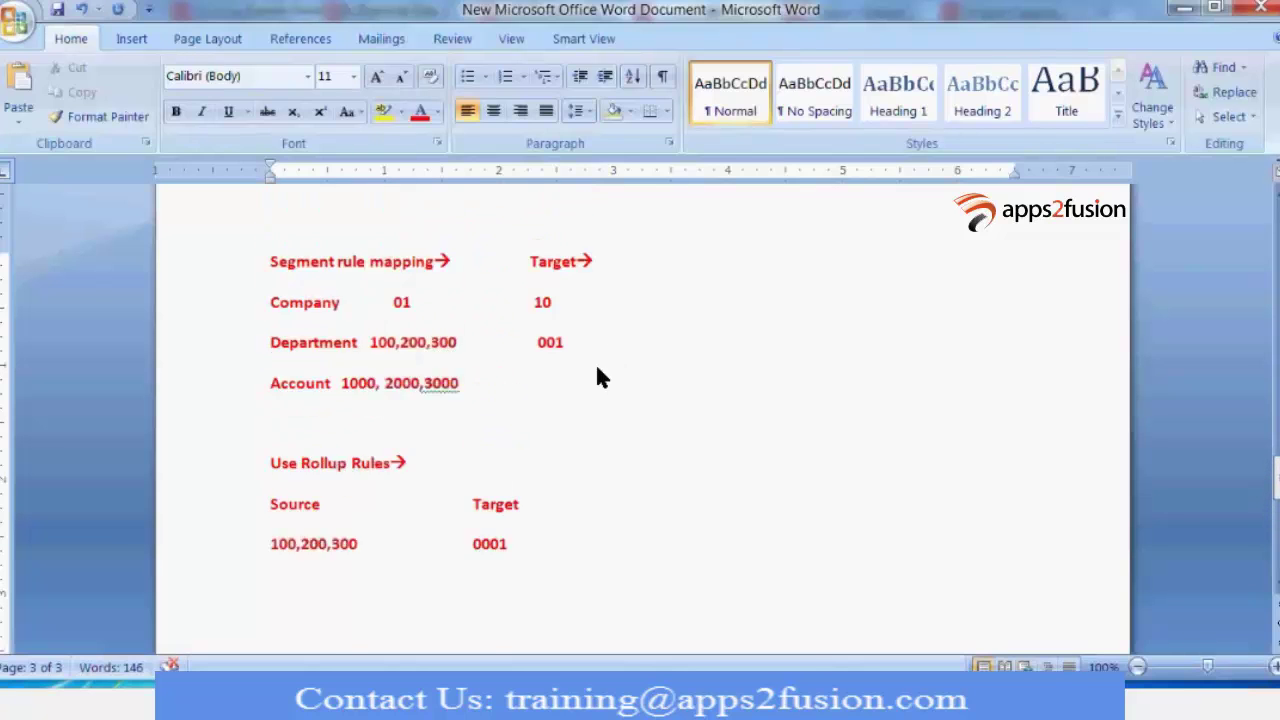
pyautogui.scroll(9, 597, 375)
pyautogui.scroll(-13, 595, 378)
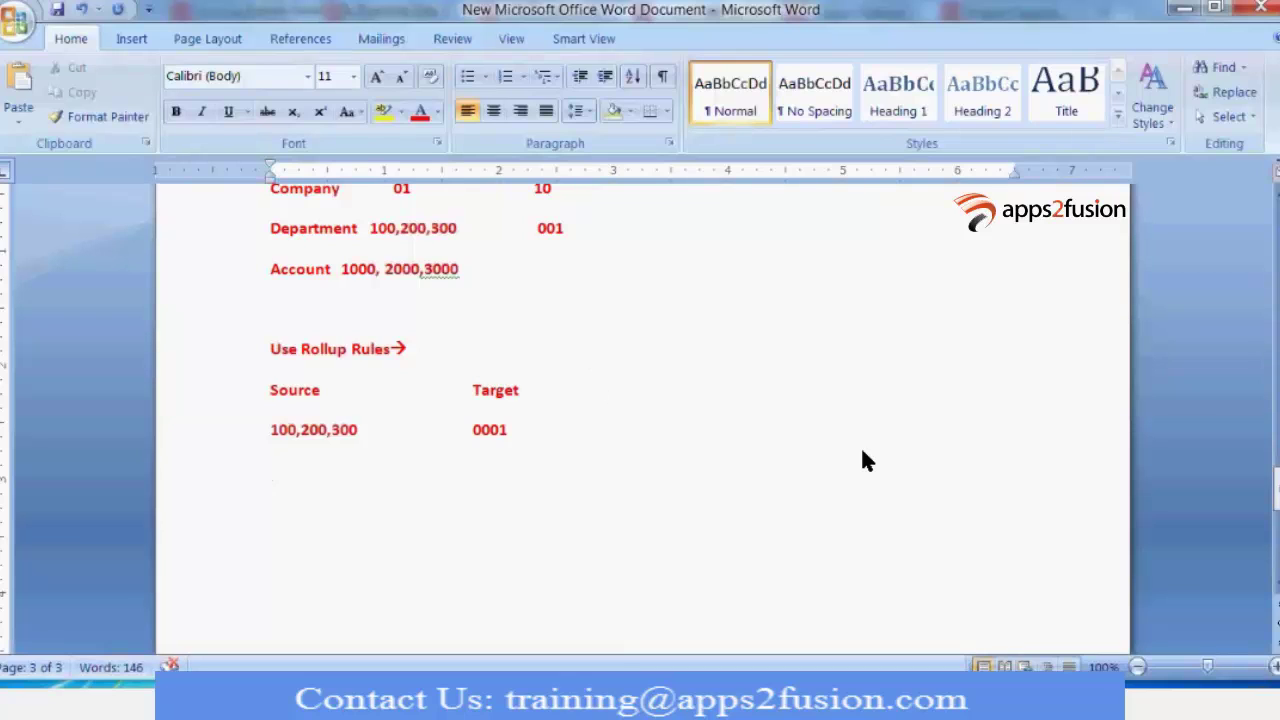
pyautogui.scroll(18, 862, 452)
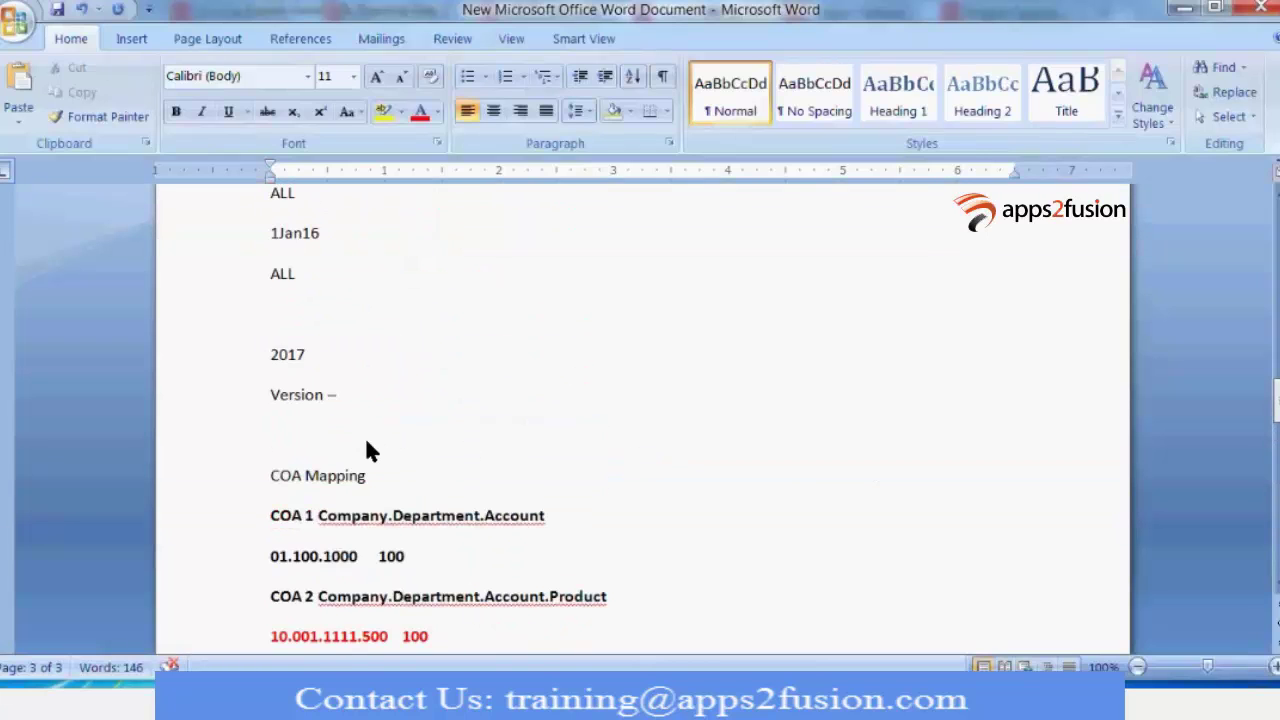
pyautogui.scroll(-5, 524, 423)
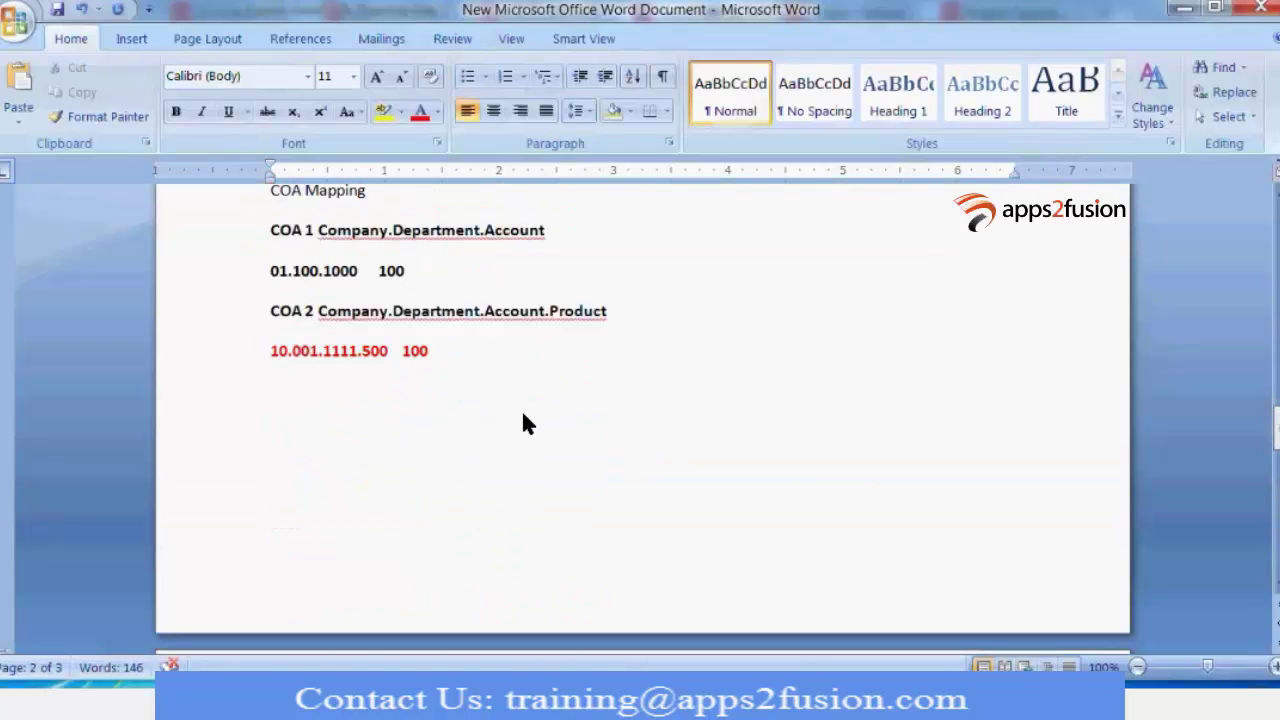
pyautogui.scroll(-11, 400, 440)
pyautogui.scroll(-1, 459, 451)
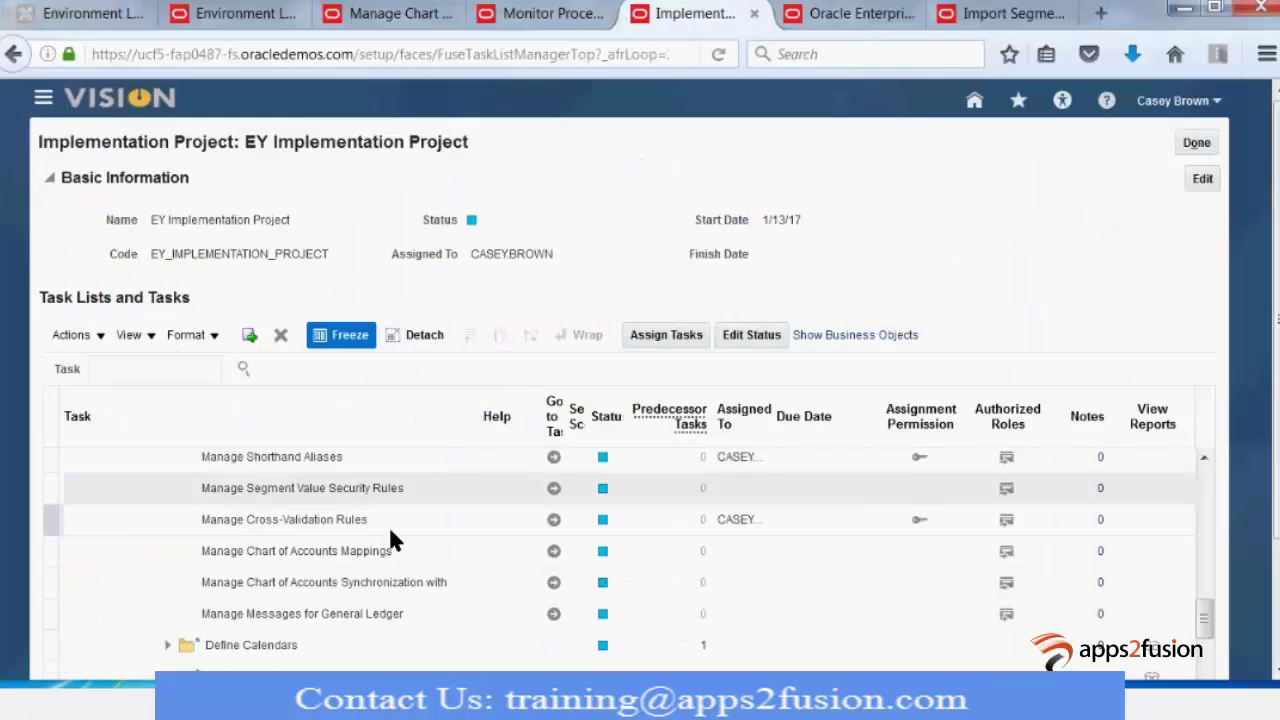
# - Go to the Manage Chart of Accounts Mappings task and create a new mapping
pyautogui.click(493, 556)
pyautogui.click(554, 556)
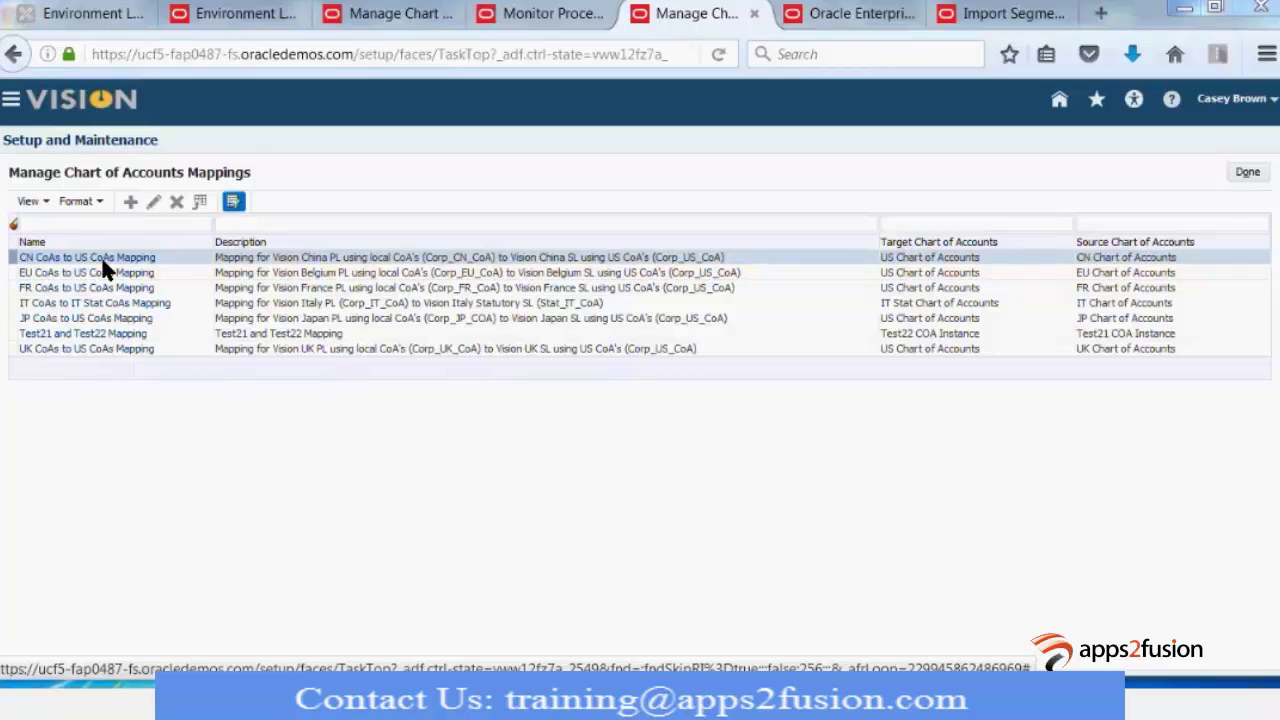
pyautogui.click(131, 203)
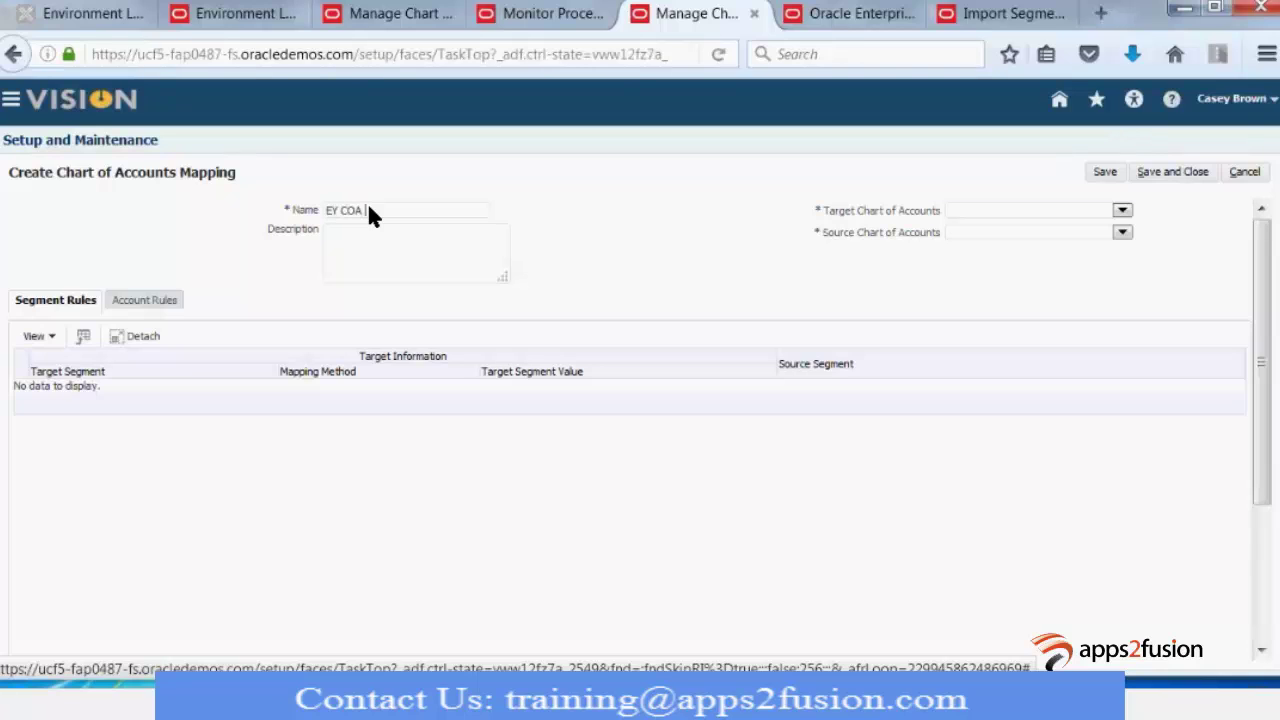
# - Name the mapping 'EY COA Mapping' and reuse the name as its description
pyautogui.write('EY COA Mappin')
pyautogui.moveTo(439, 210); pyautogui.dragTo(311, 258)
pyautogui.hotkey('ctrl', 'c')
pyautogui.click(344, 252)
pyautogui.hotkey('ctrl', 'v')
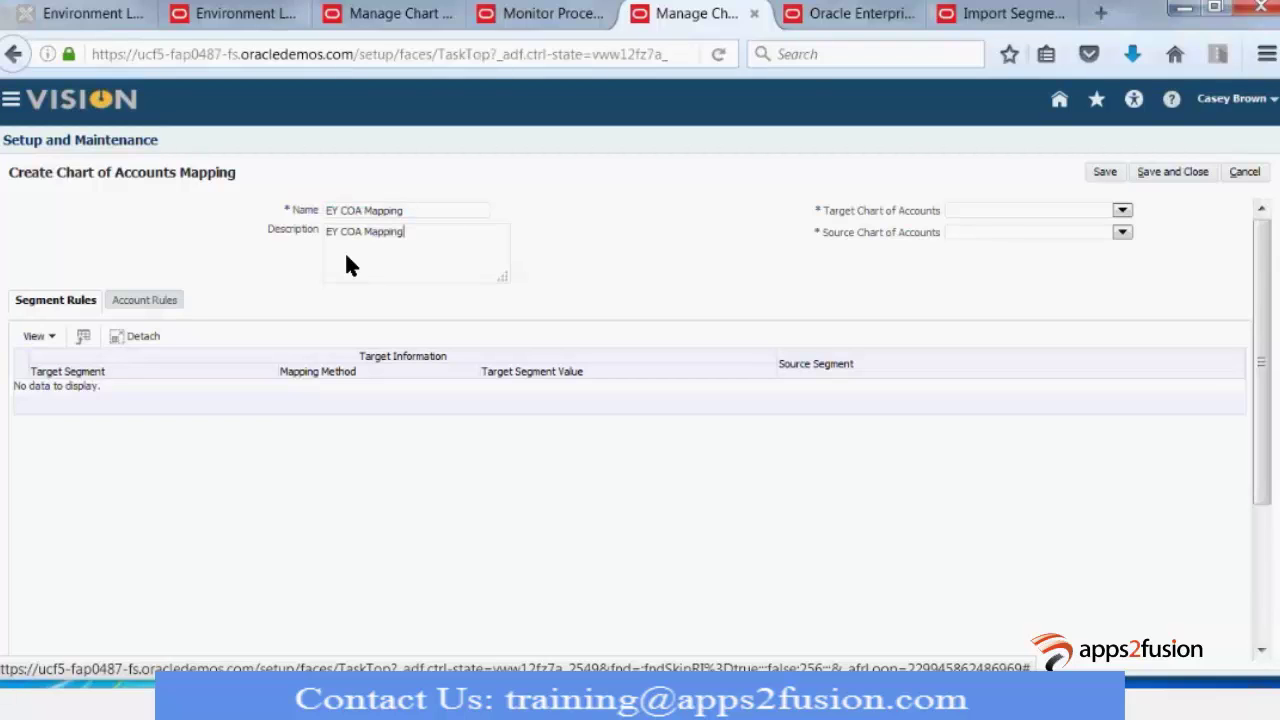
# - Set source chart EY COA Instance and target chart VK1117 COA Instance
pyautogui.click(1123, 233)
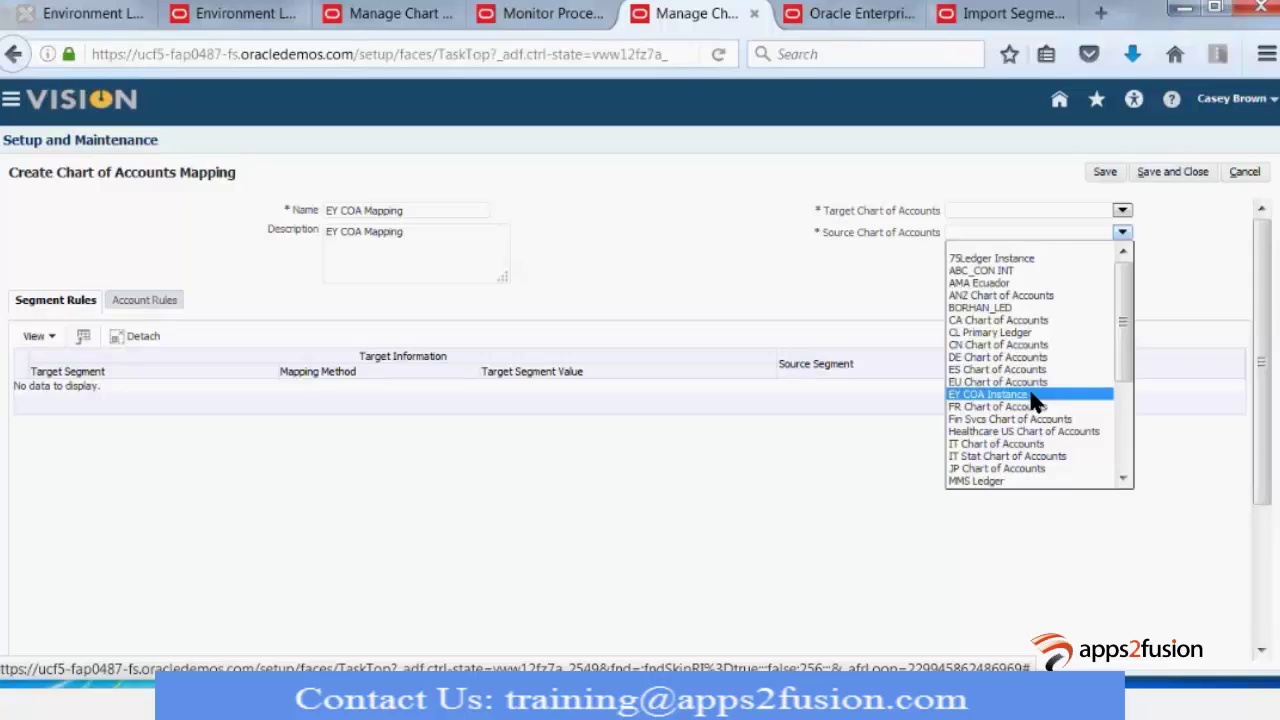
pyautogui.click(1035, 398)
pyautogui.click(1121, 212)
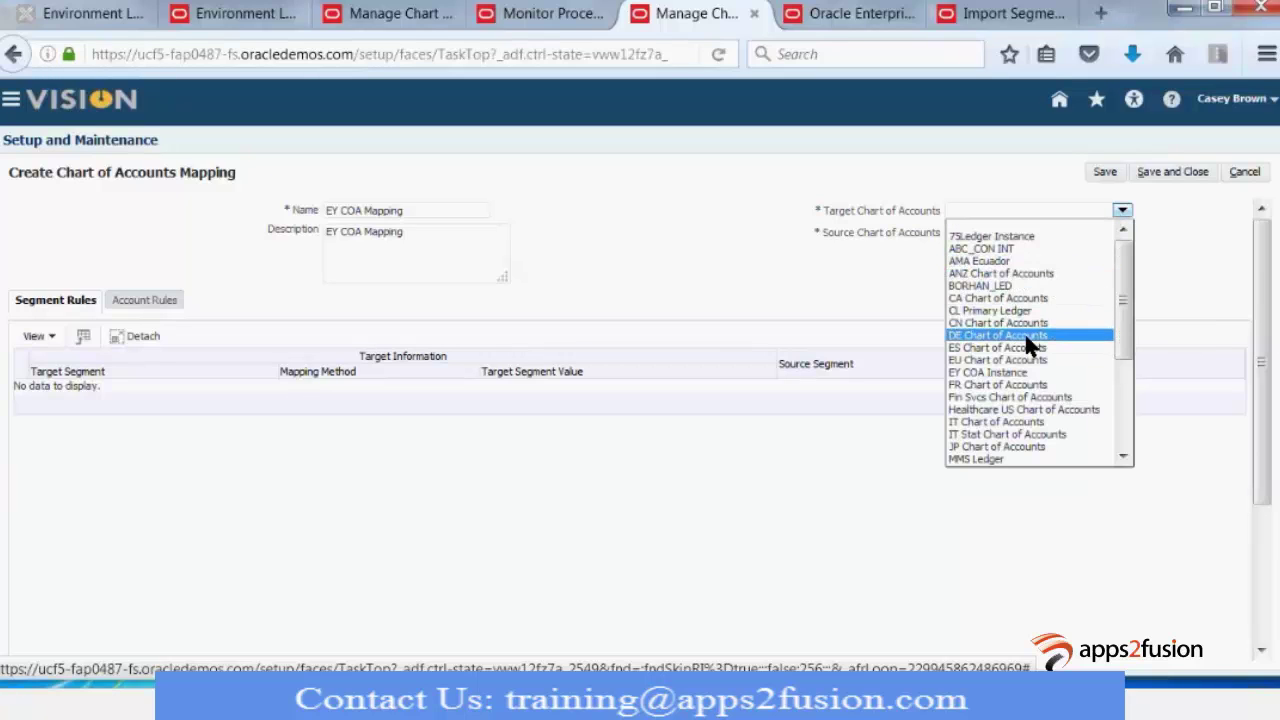
pyautogui.scroll(-4, 1000, 320)
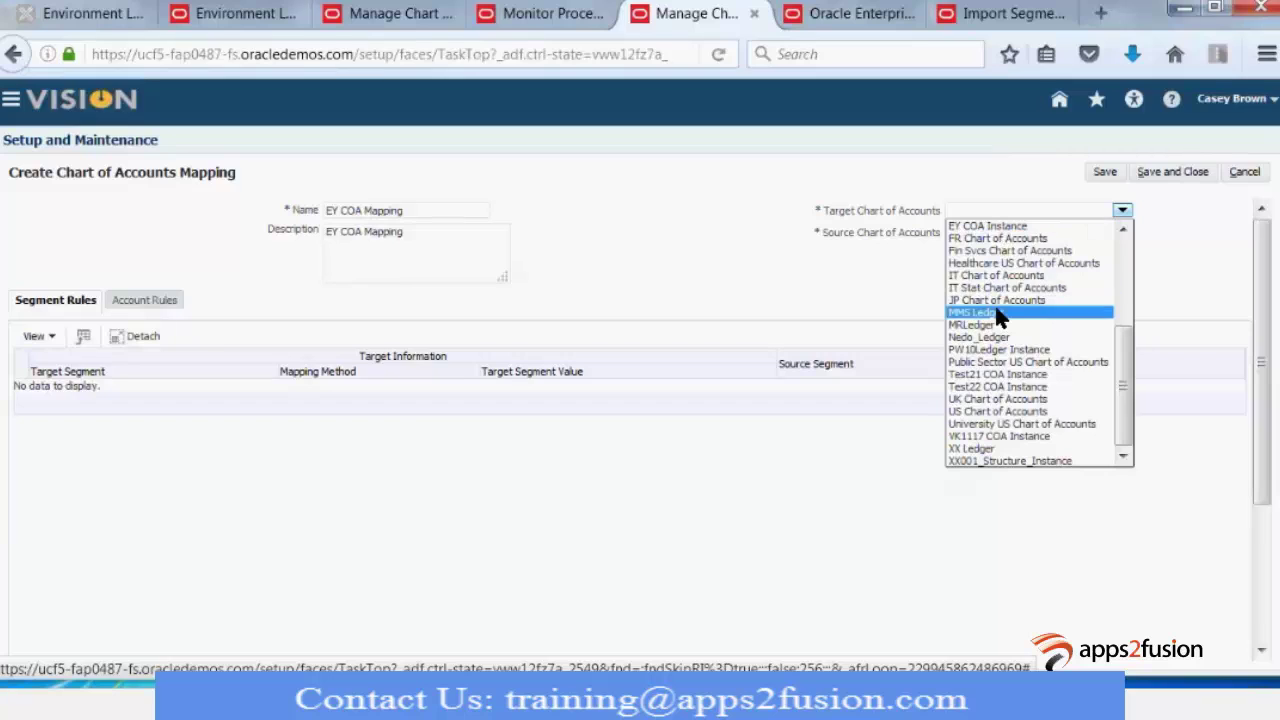
pyautogui.click(980, 436)
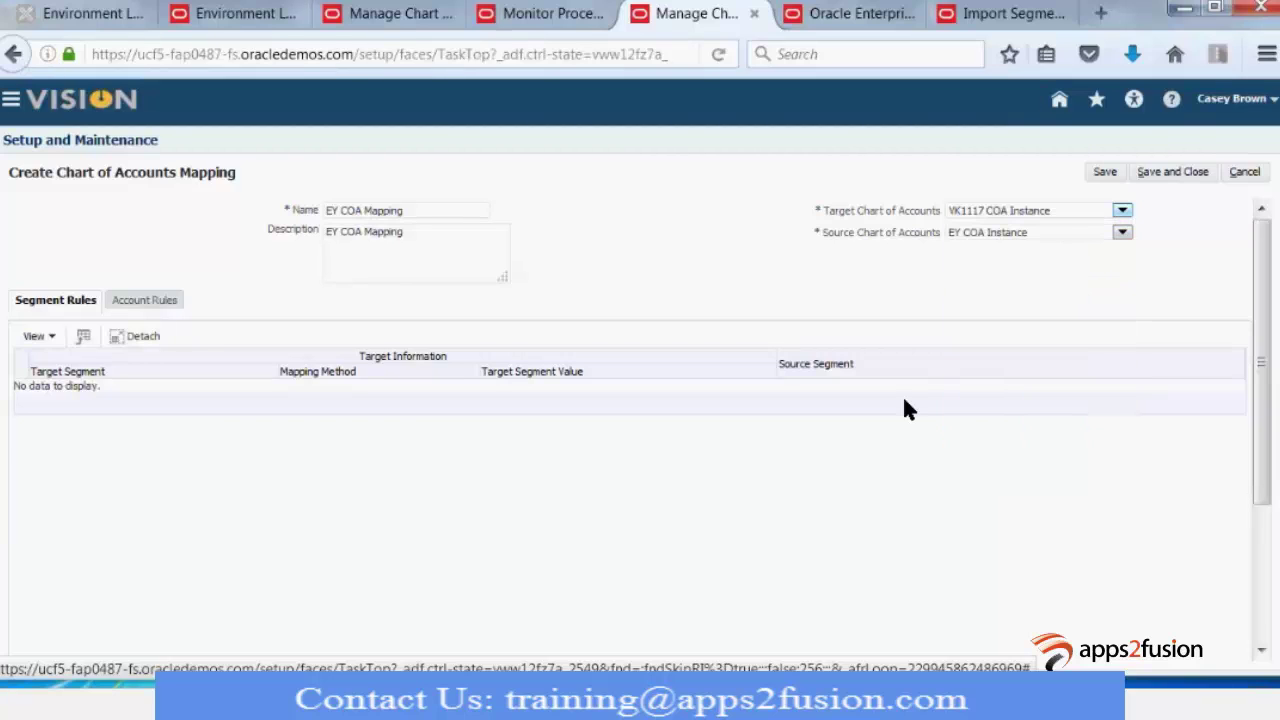
pyautogui.click(1052, 210)
# - Set the Company segment rule to Assign single value 01
pyautogui.click(982, 438)
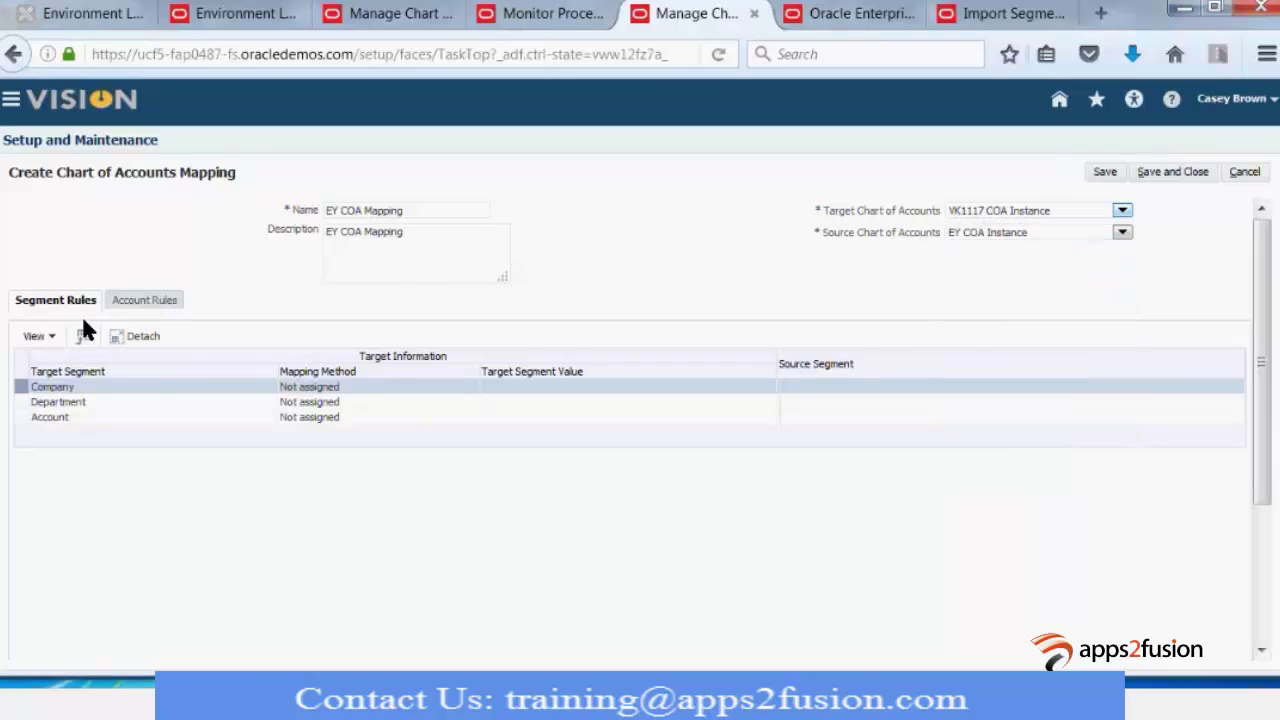
pyautogui.click(140, 388)
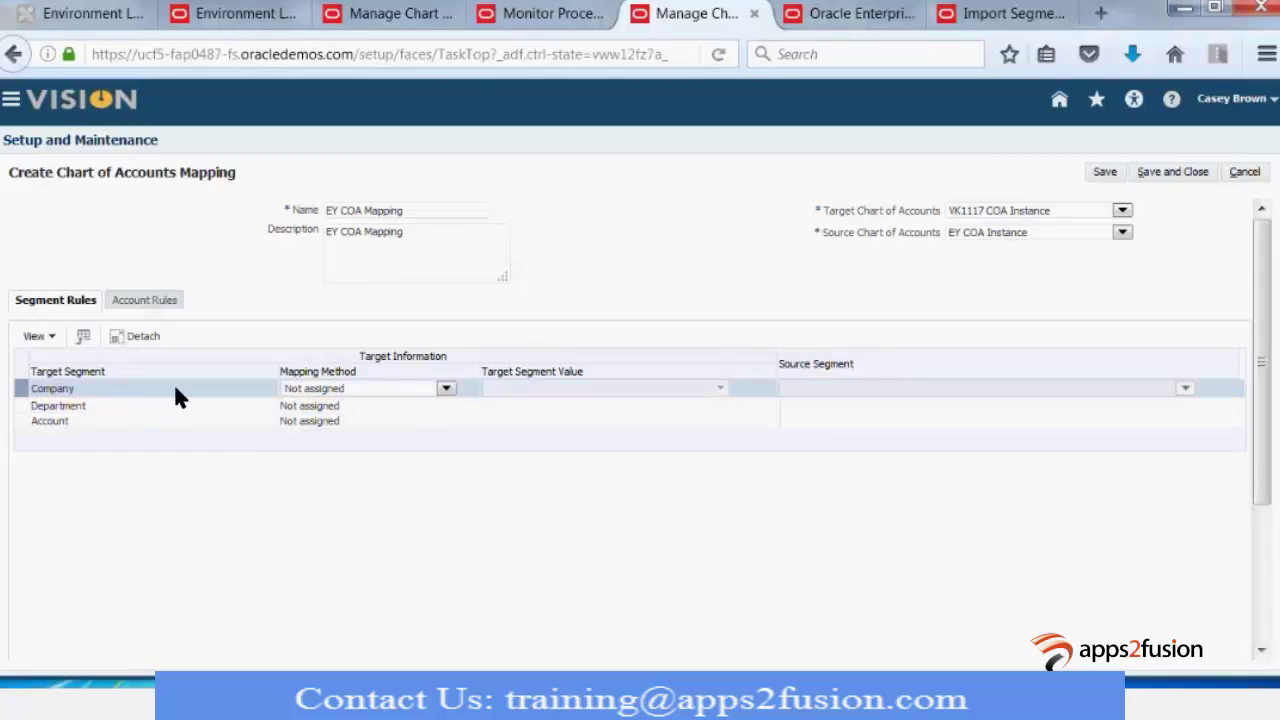
pyautogui.click(442, 389)
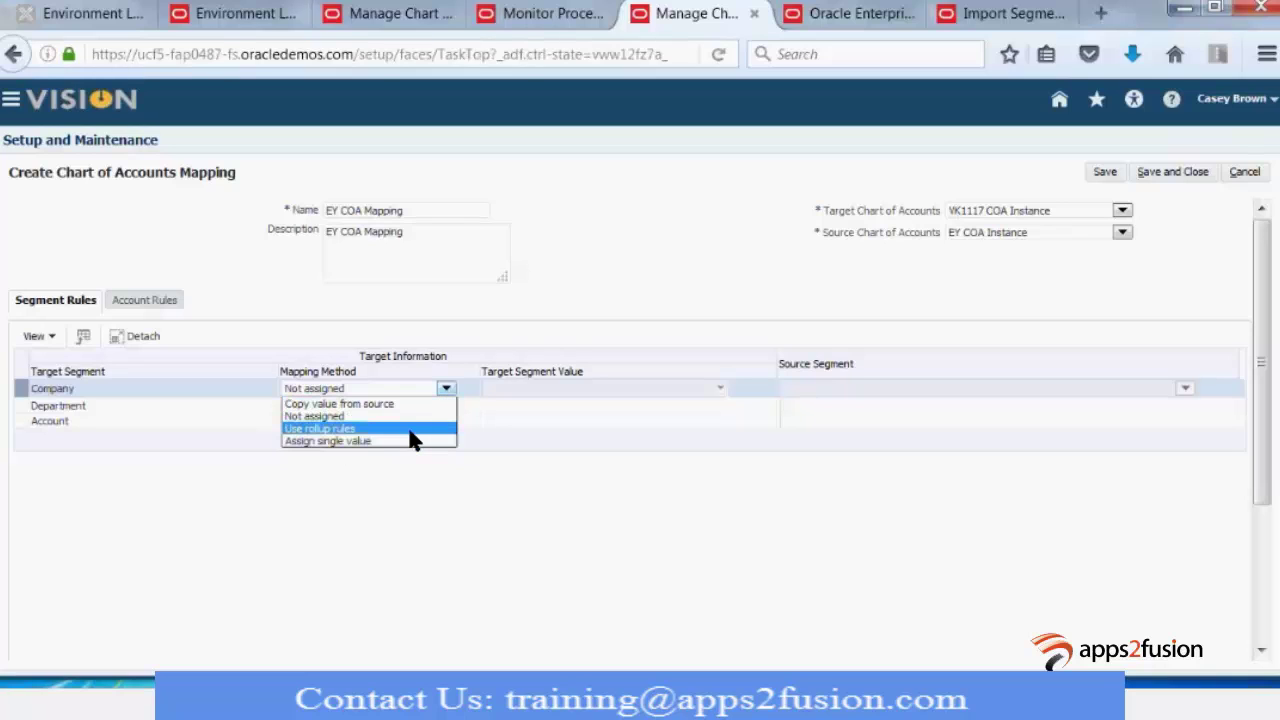
pyautogui.click(373, 442)
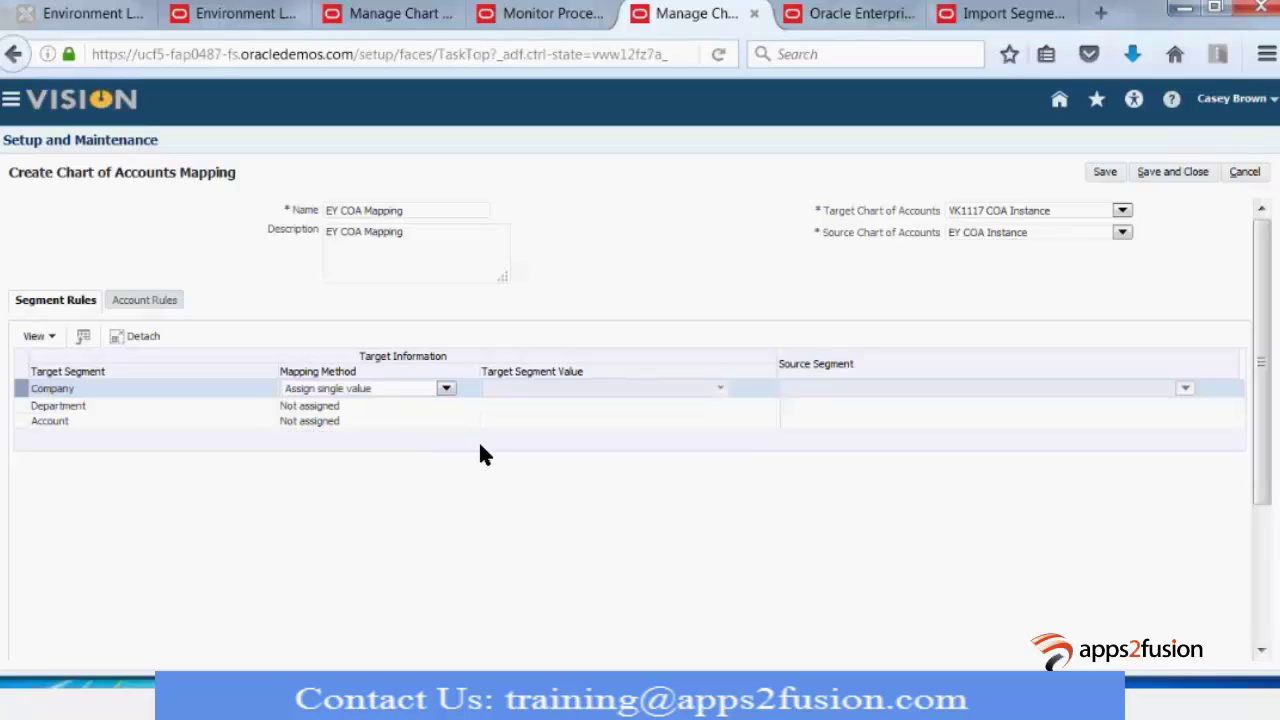
pyautogui.click(720, 390)
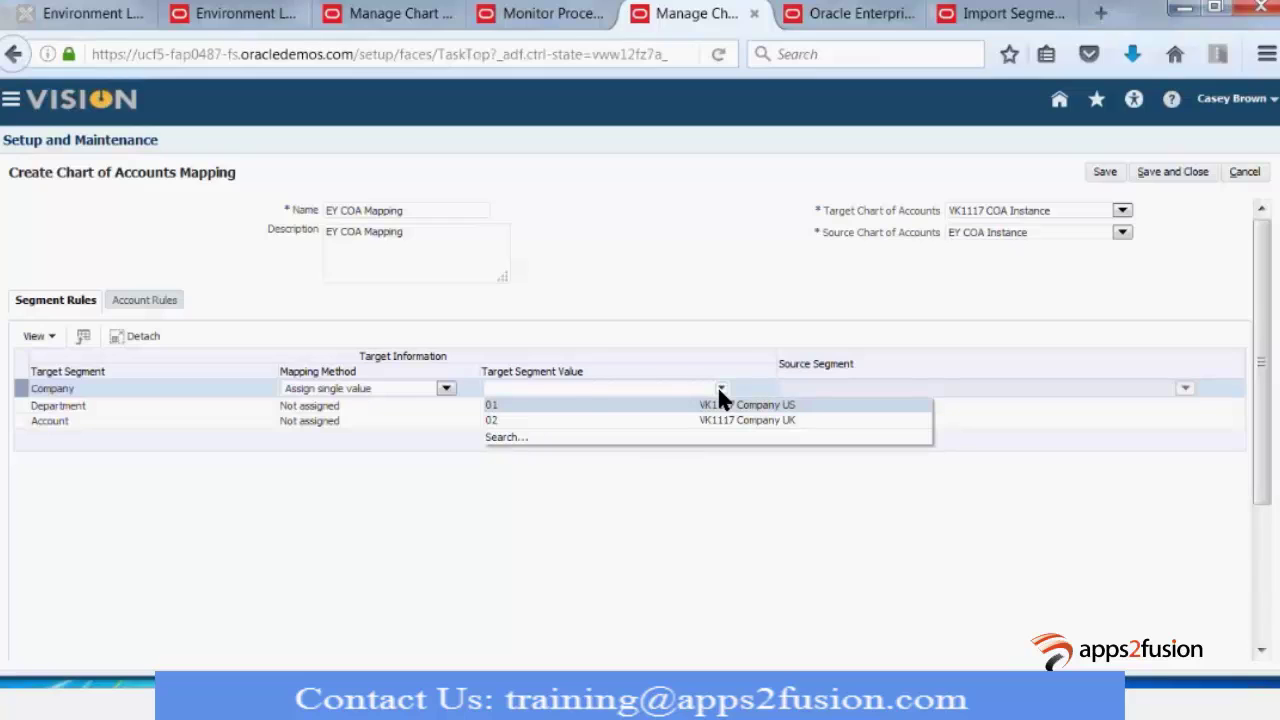
pyautogui.click(531, 406)
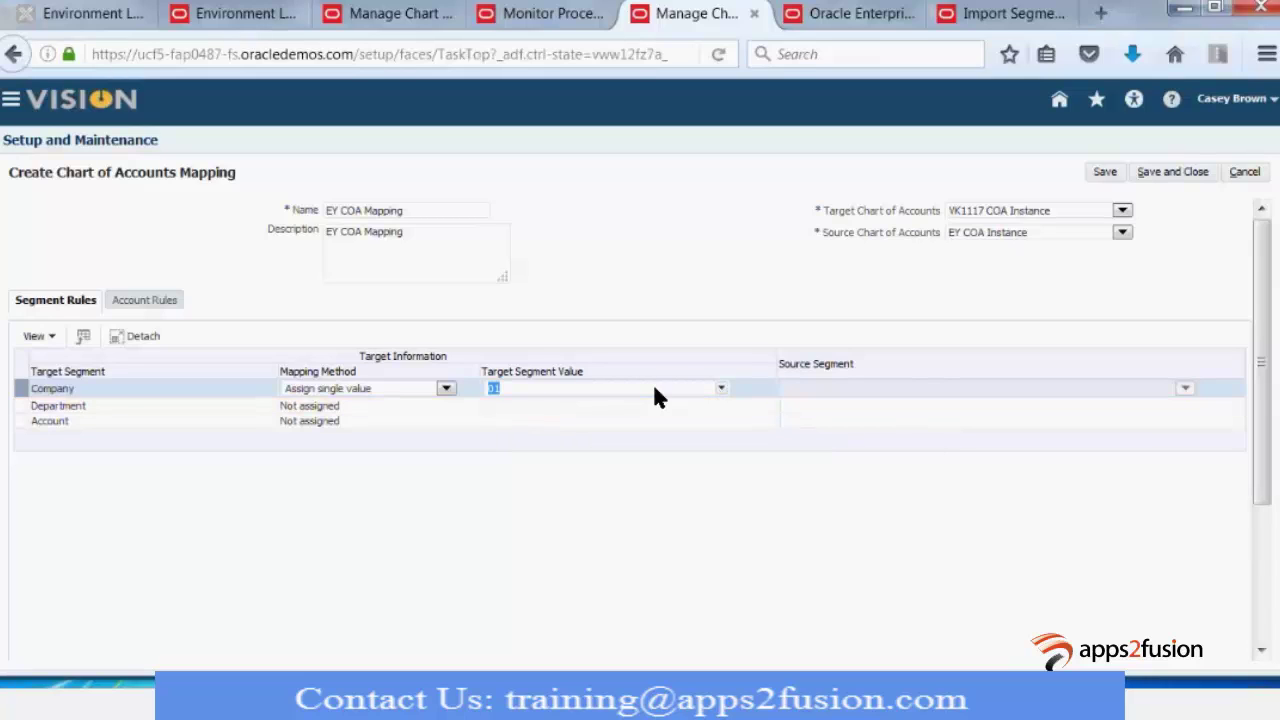
pyautogui.click(362, 410)
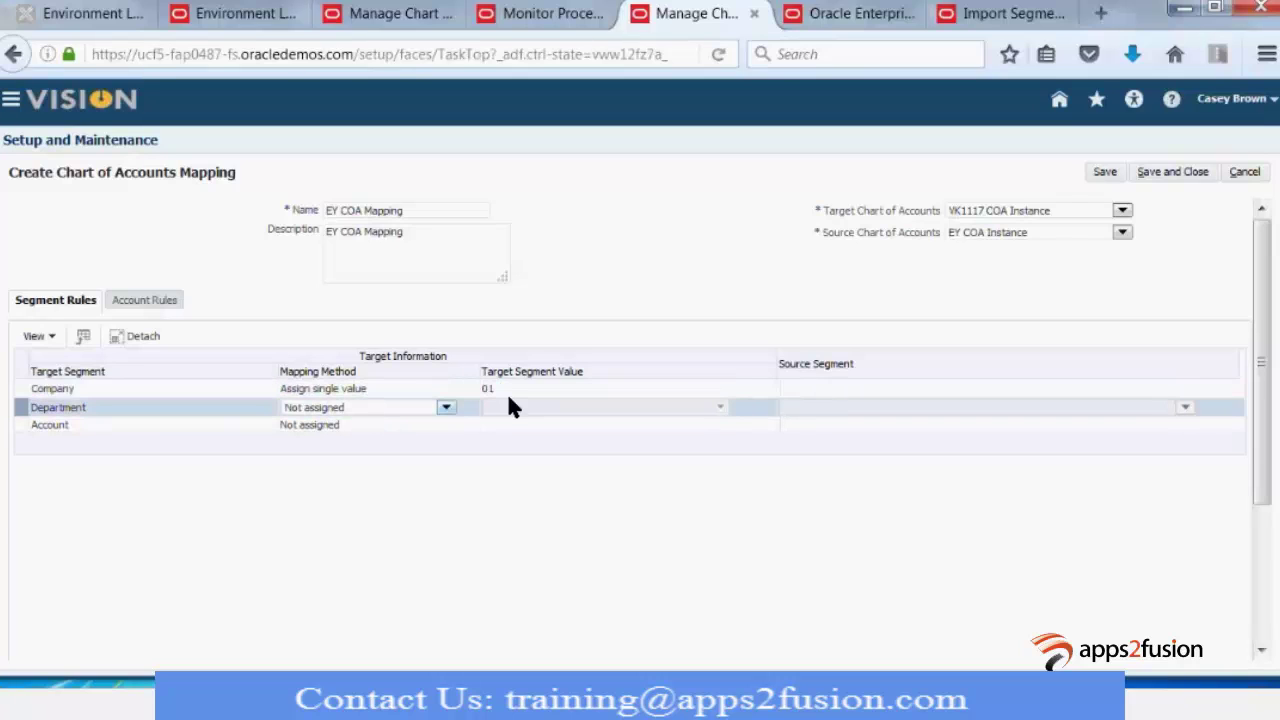
pyautogui.click(249, 389)
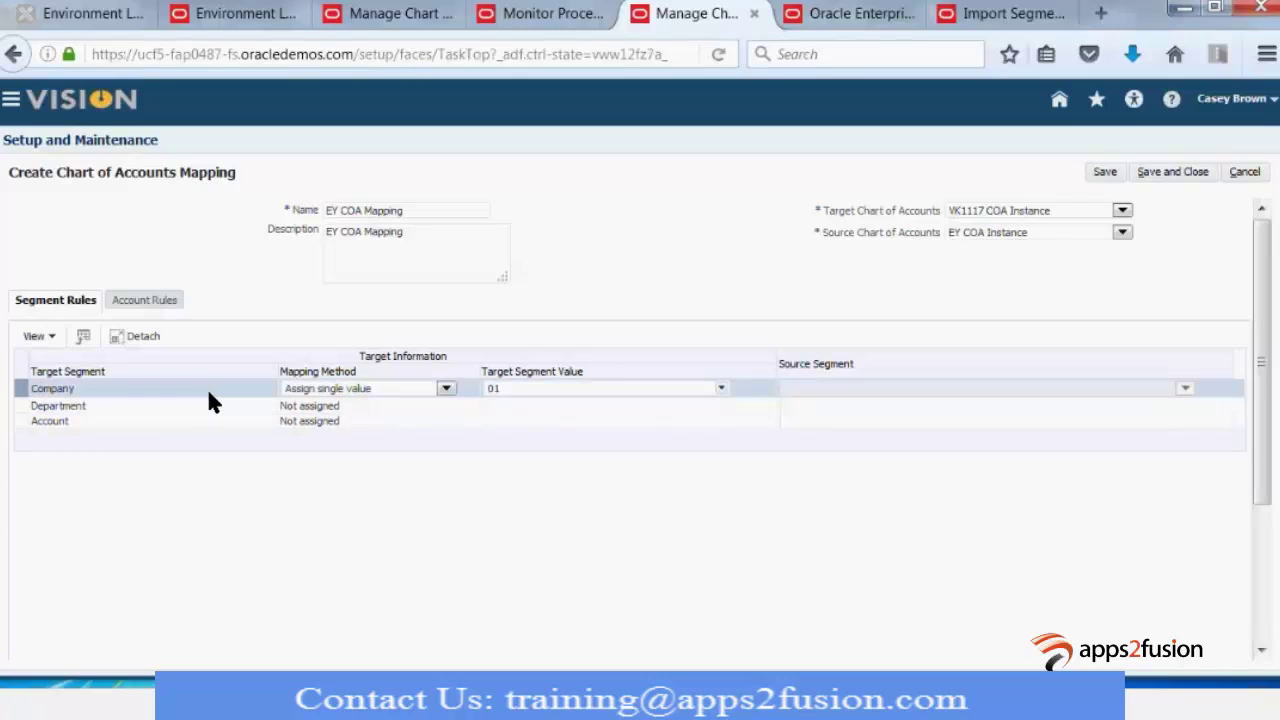
# - Set Department to Use rollup rules with source segment Department
pyautogui.click(367, 401)
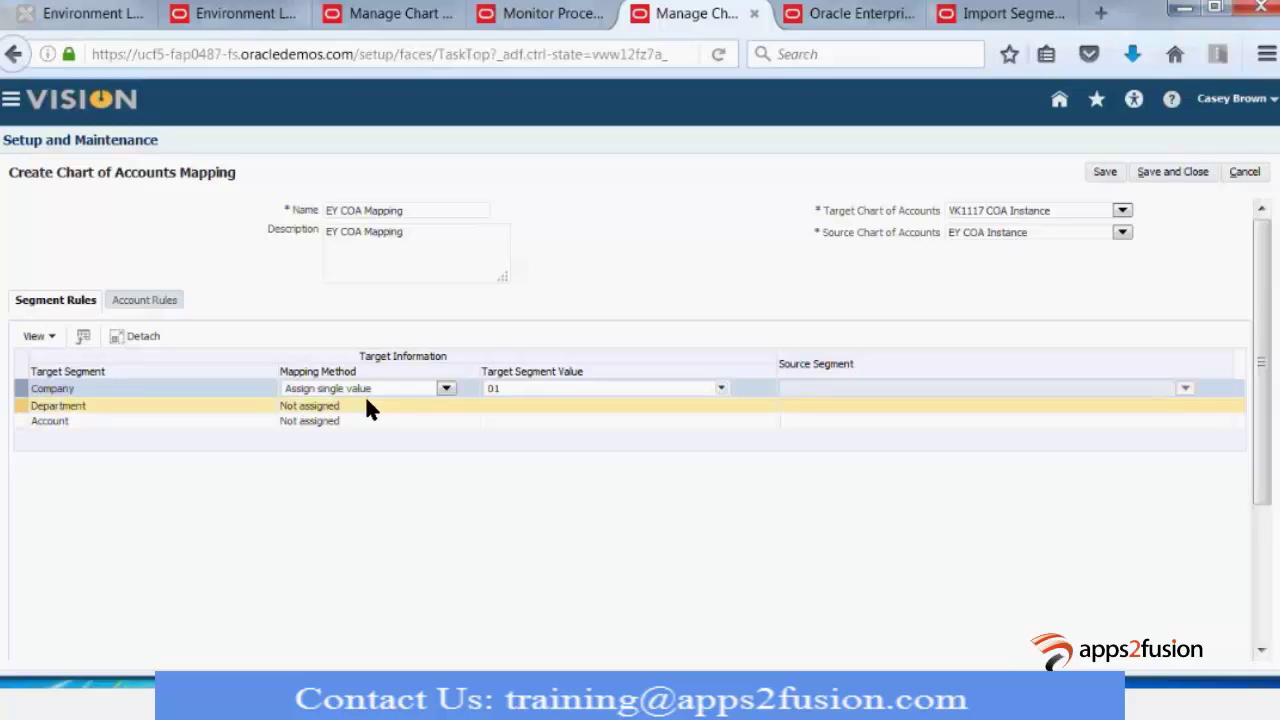
pyautogui.click(445, 410)
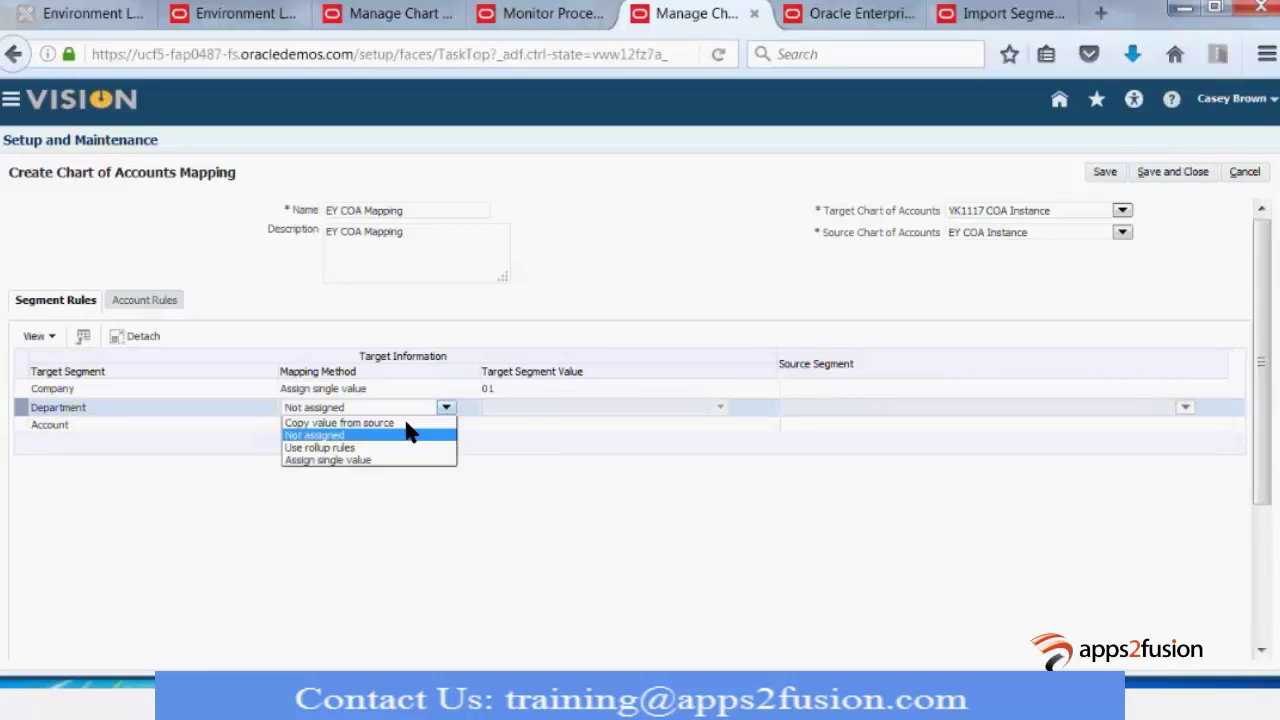
pyautogui.click(411, 447)
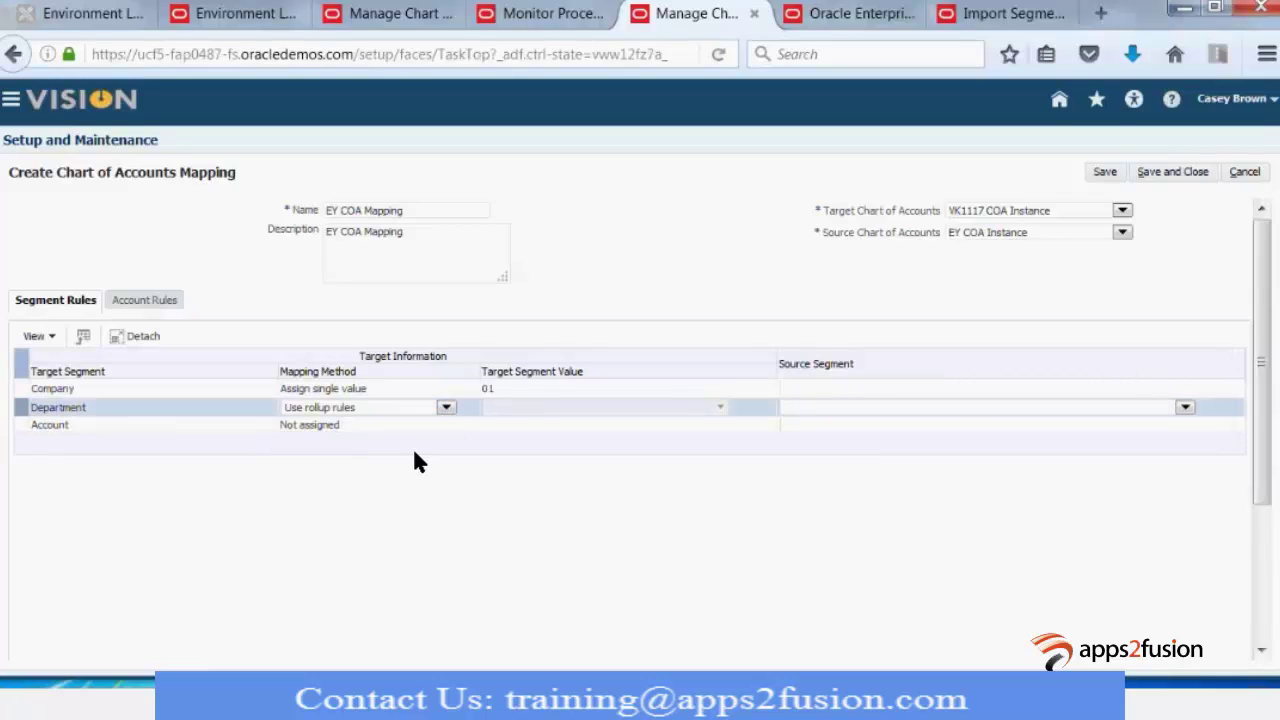
pyautogui.click(1184, 407)
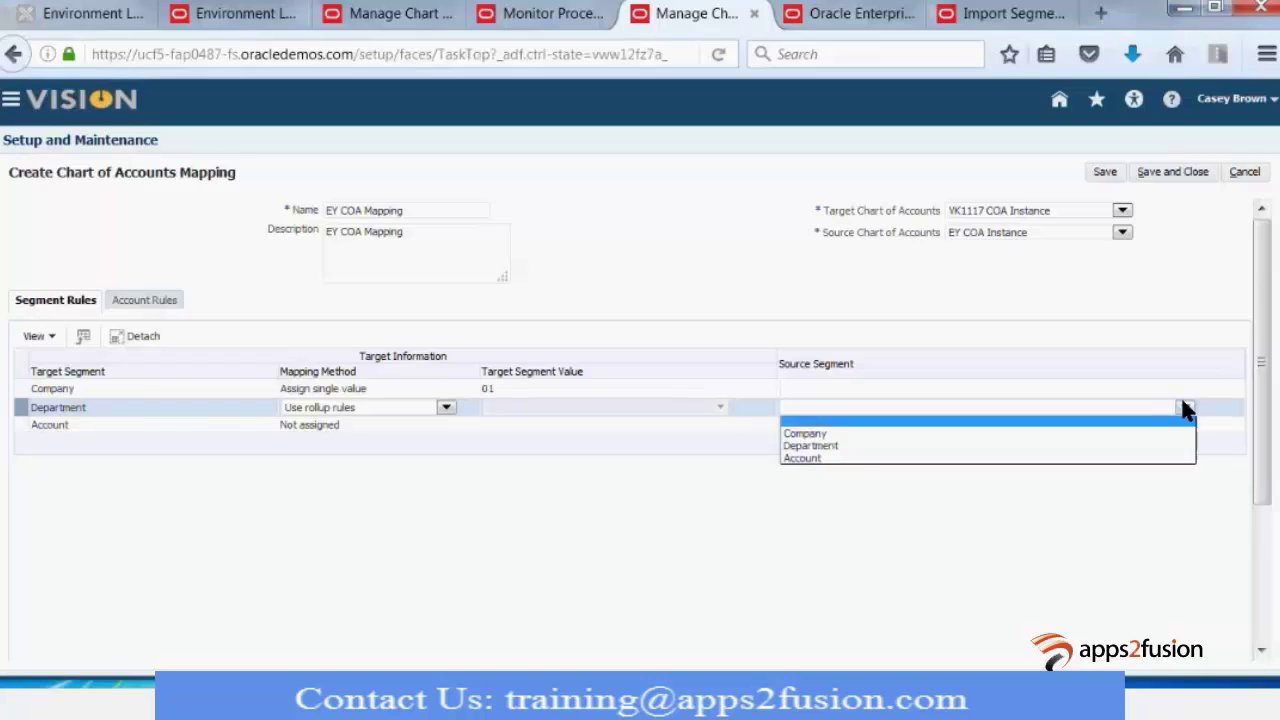
pyautogui.click(830, 446)
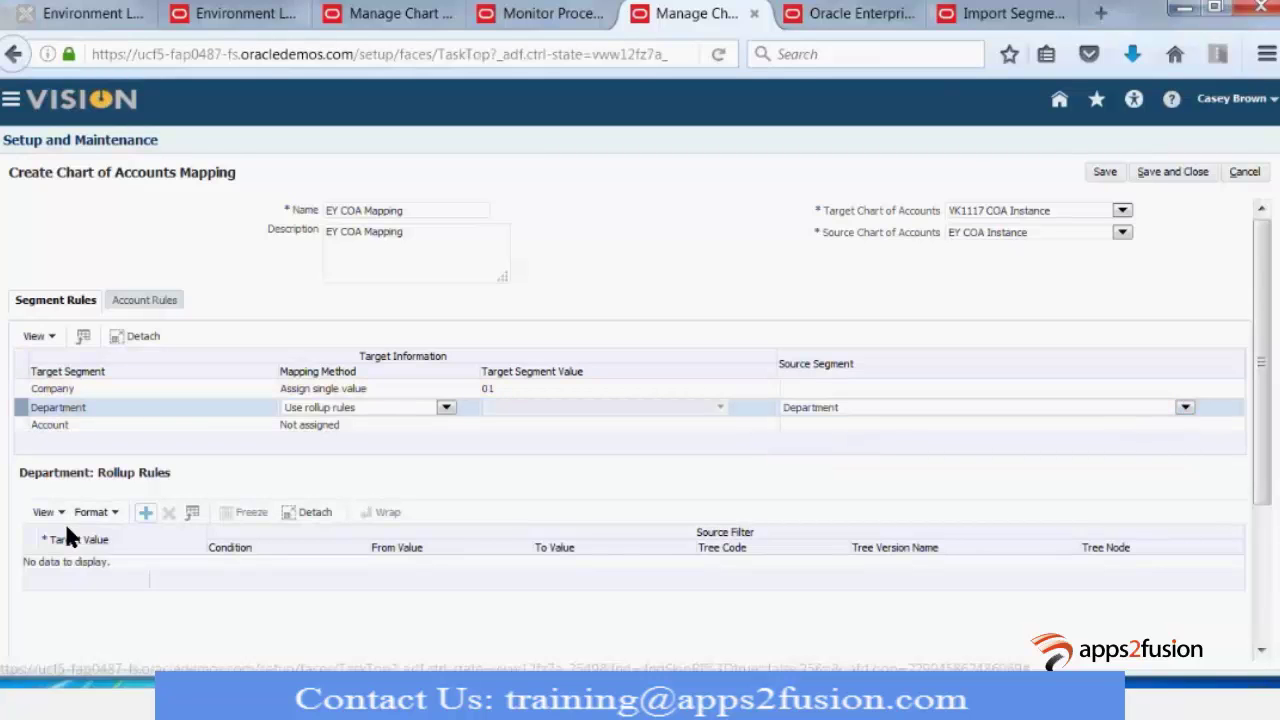
# - Add a Department rollup rule with target value 000 Finance Department and condition Between
pyautogui.click(145, 513)
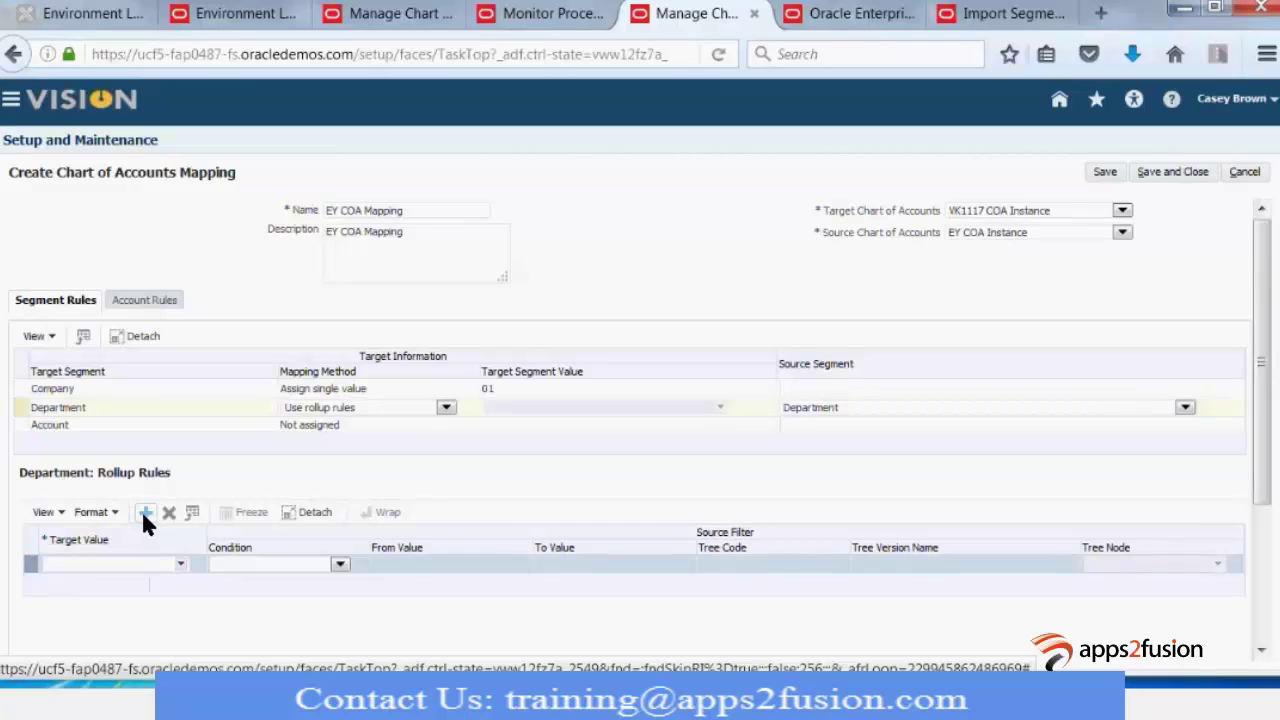
pyautogui.click(181, 565)
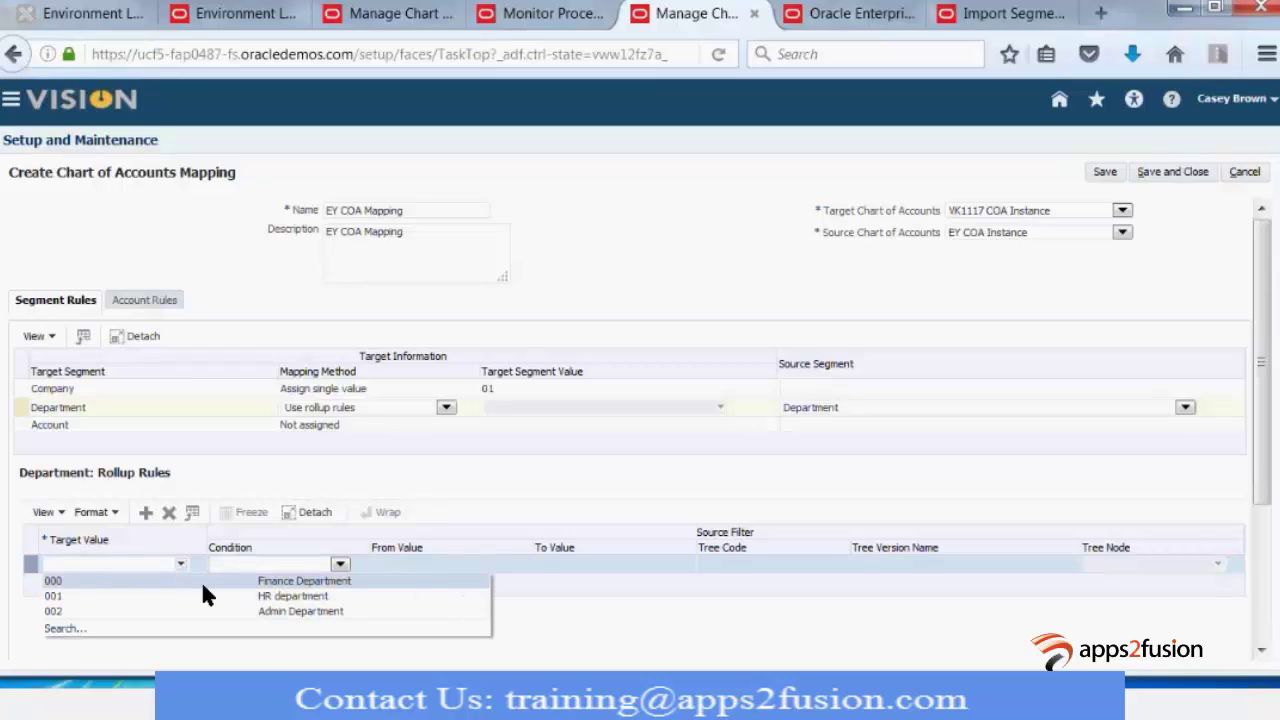
pyautogui.click(318, 581)
pyautogui.click(338, 566)
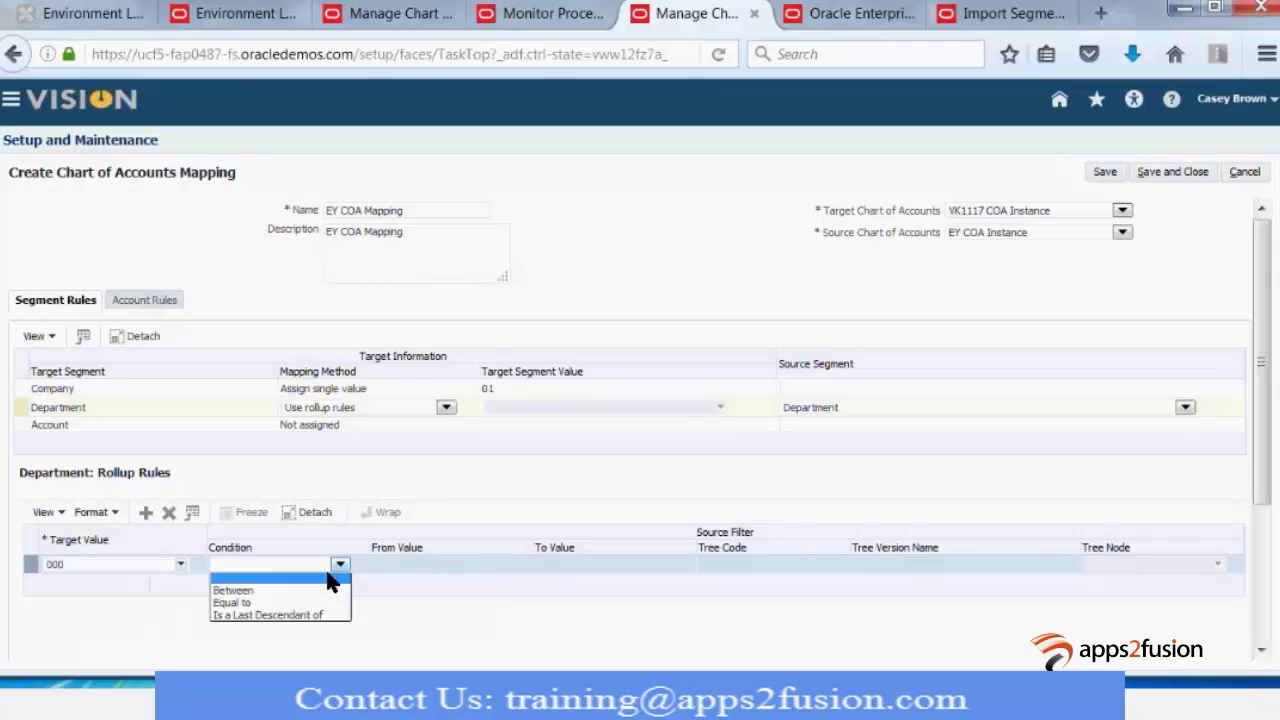
pyautogui.click(262, 589)
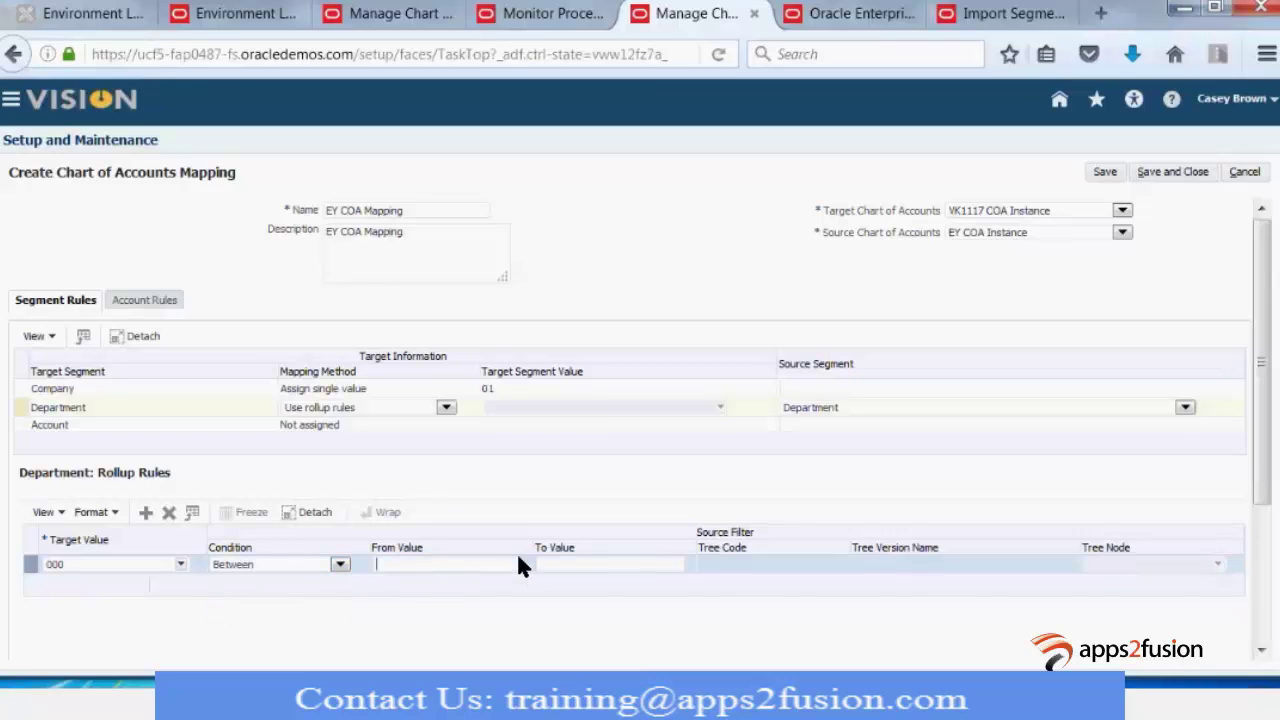
# - Set the rule's range from 100 to 500, keeping Use rollup rules as Department's mapping method
pyautogui.write('1000')
pyautogui.press('BackSpace')
pyautogui.click(592, 570)
pyautogui.write('500')
pyautogui.click(123, 567)
pyautogui.click(446, 407)
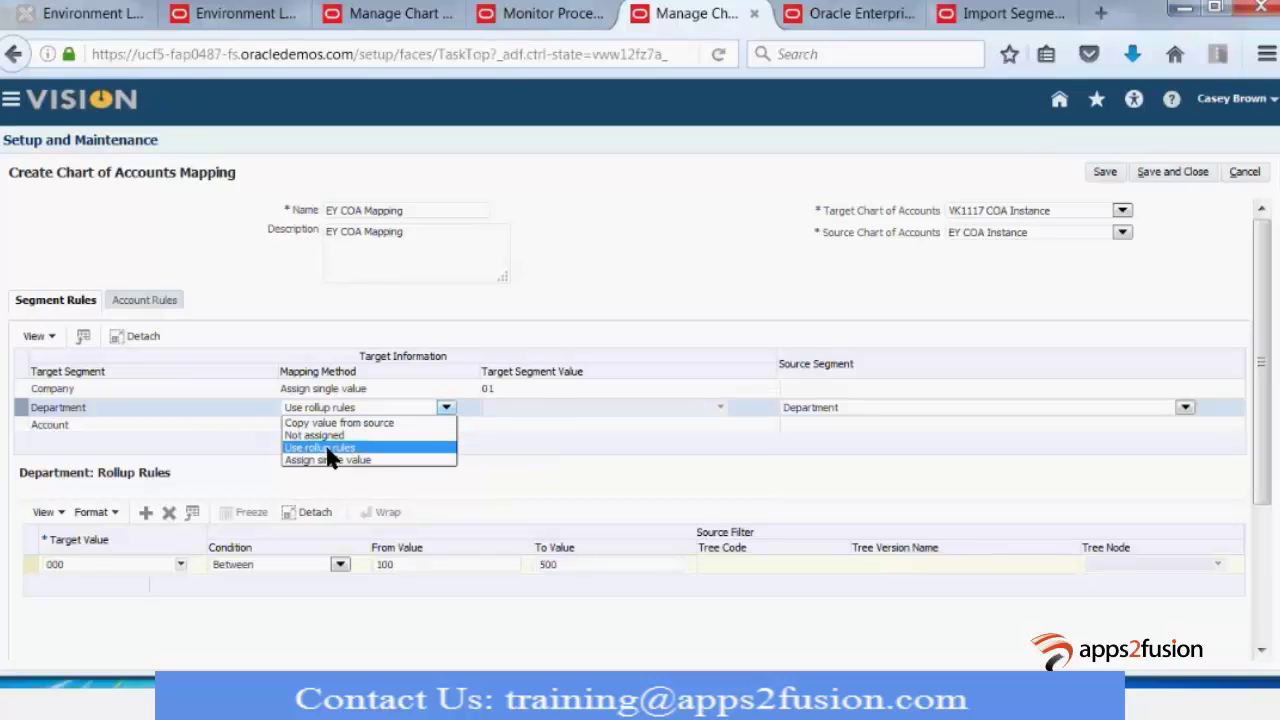
pyautogui.click(405, 447)
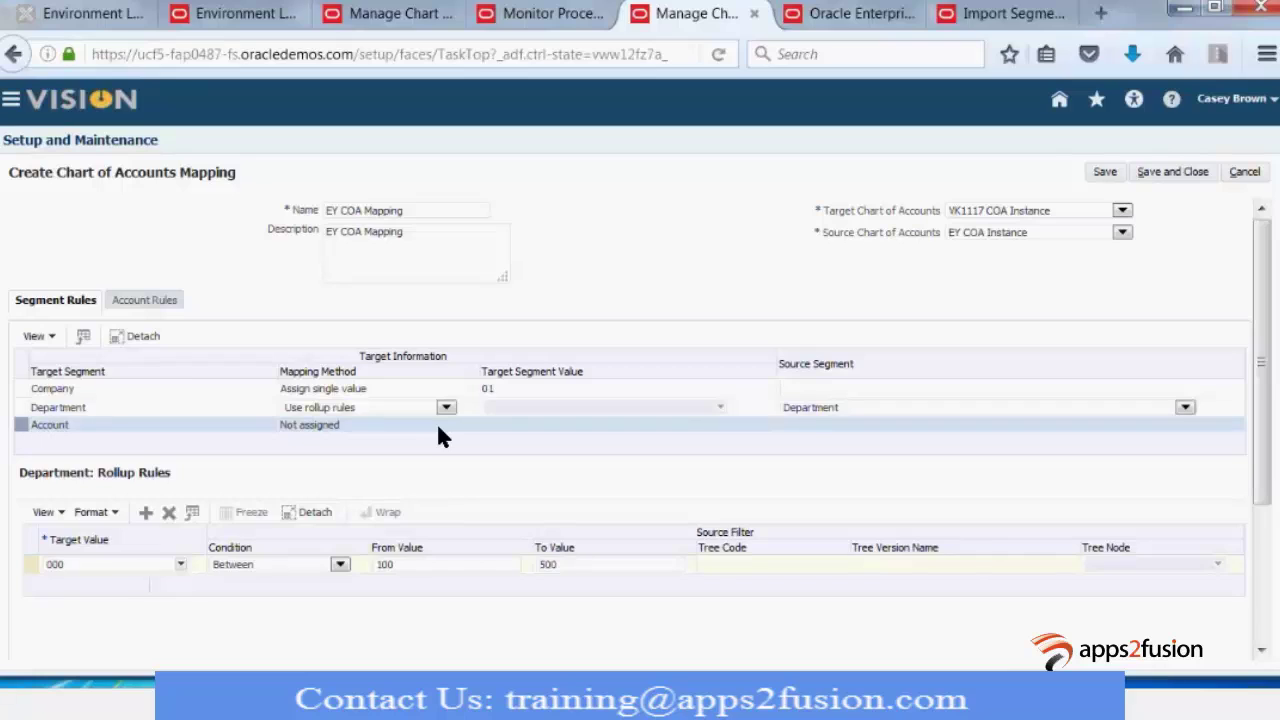
# - Set Account to Copy value from source using source segment Account, and save the mapping
pyautogui.click(444, 430)
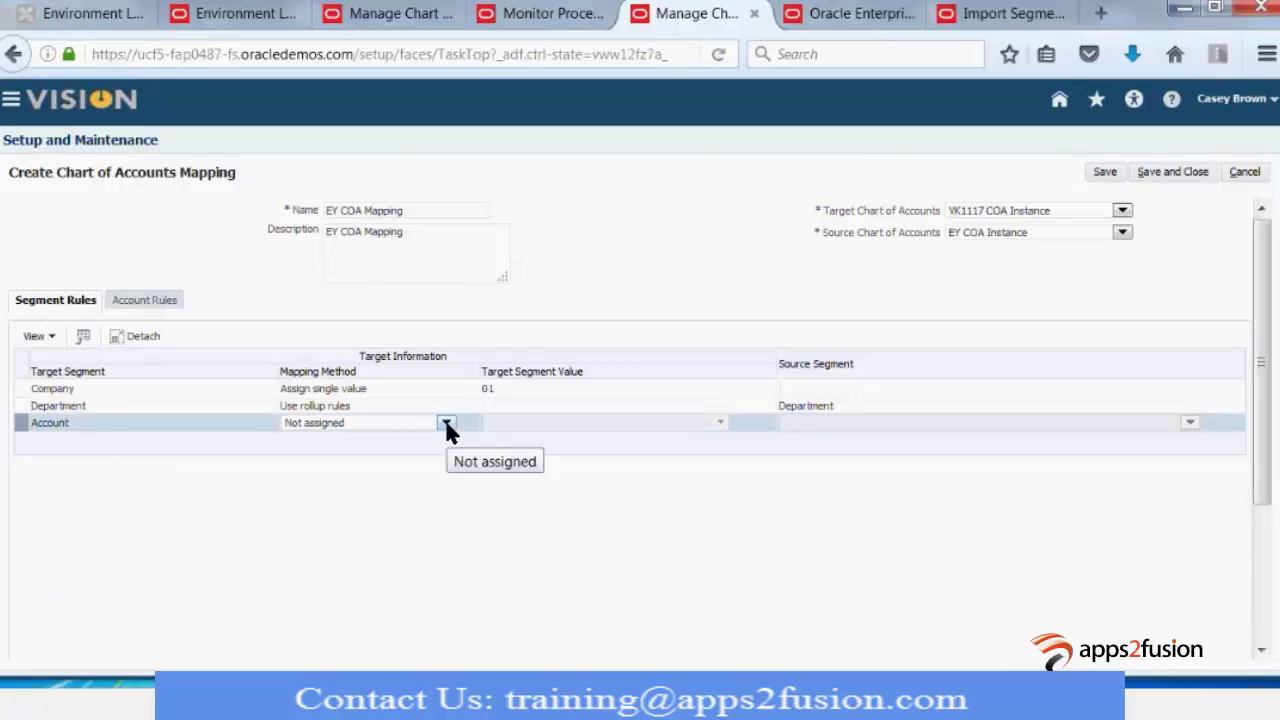
pyautogui.click(446, 424)
pyautogui.click(427, 438)
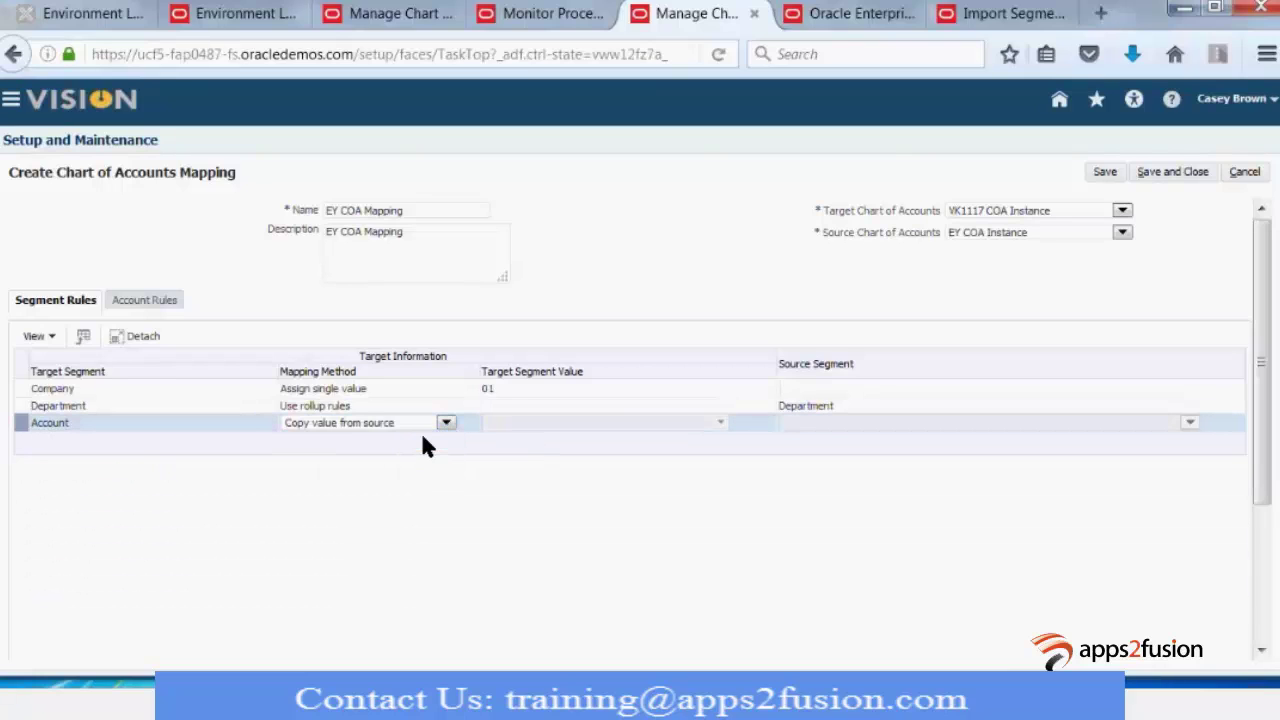
pyautogui.click(1185, 423)
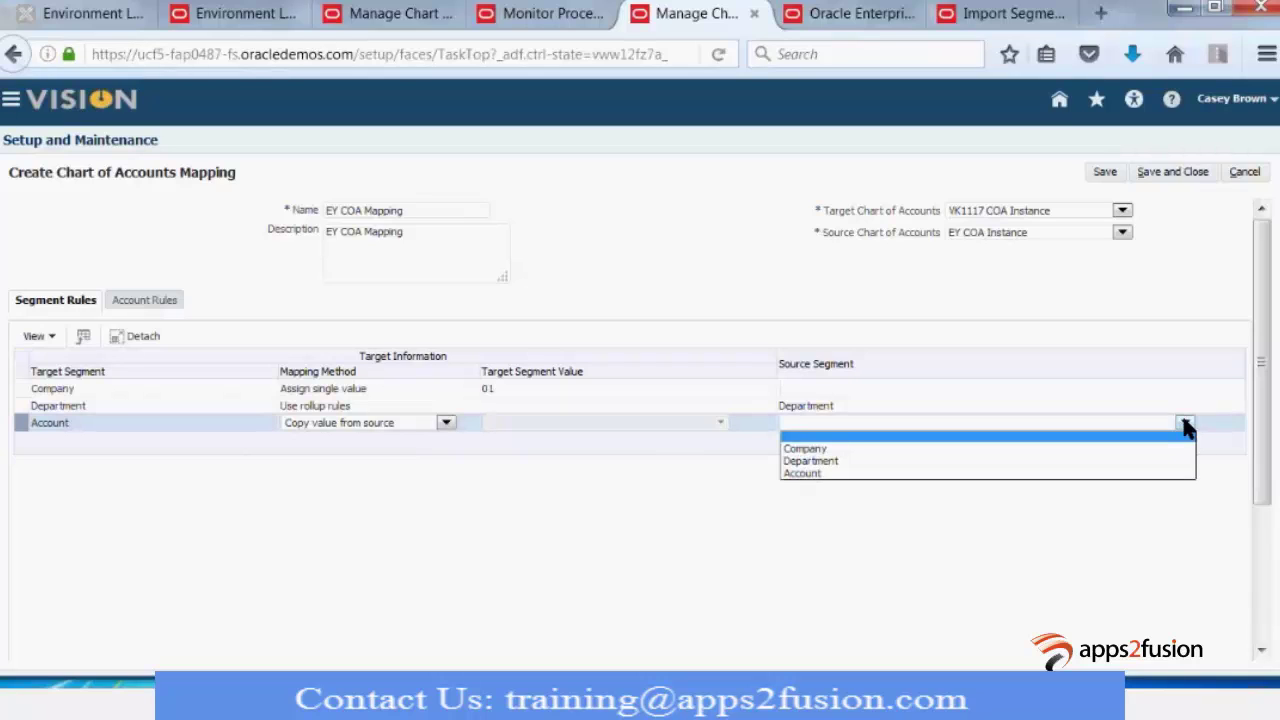
pyautogui.click(793, 474)
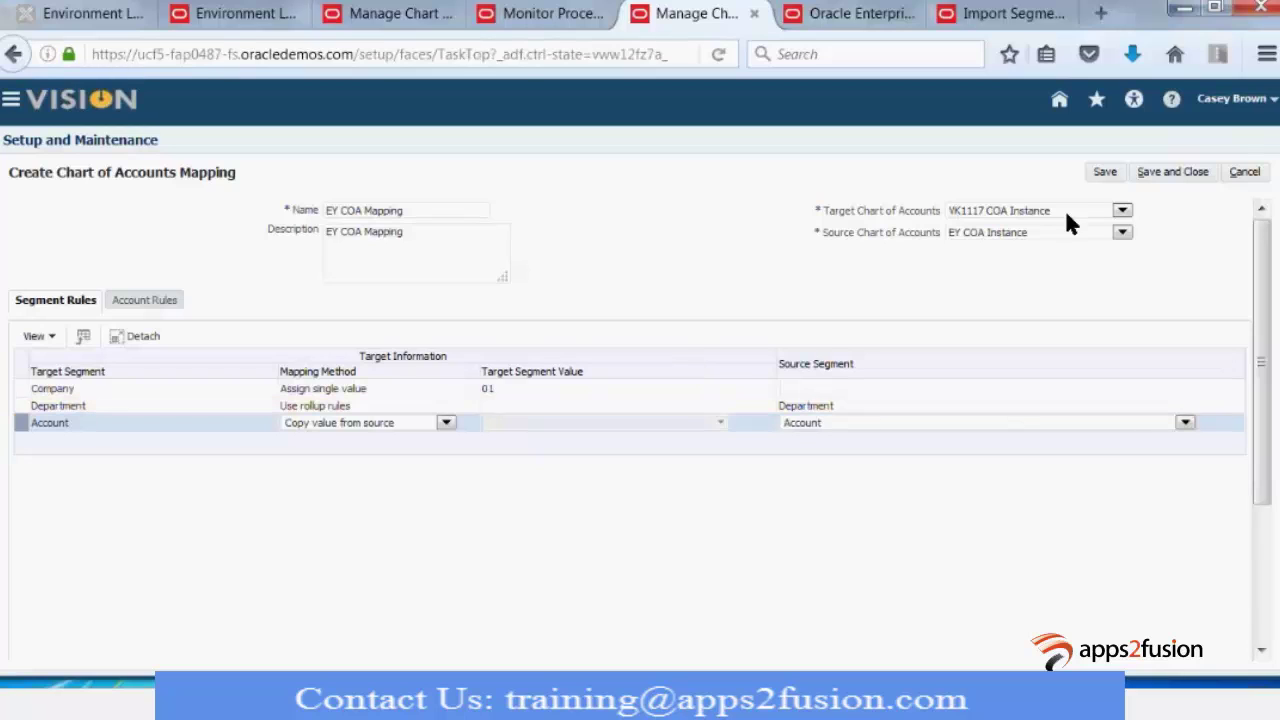
pyautogui.click(1104, 173)
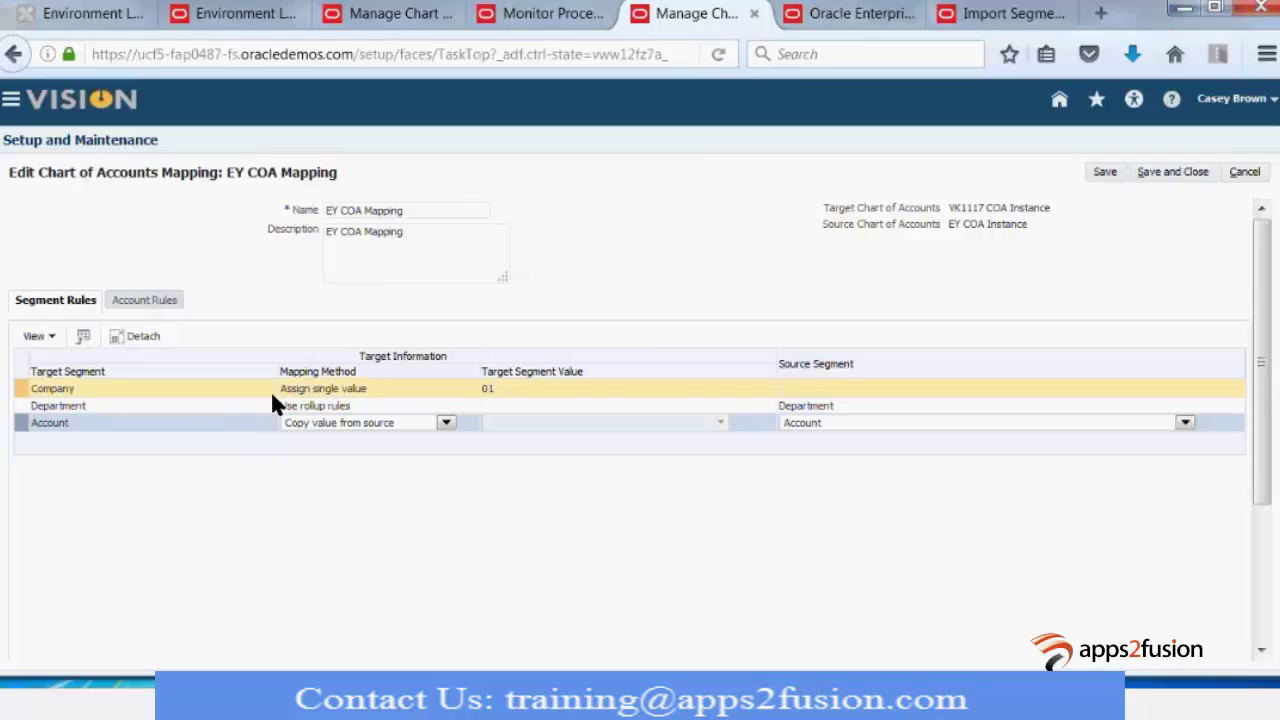
# - Add an account rule and pick Company 01, Department 000, Account 1000 as target account 01-000-1000
pyautogui.click(143, 306)
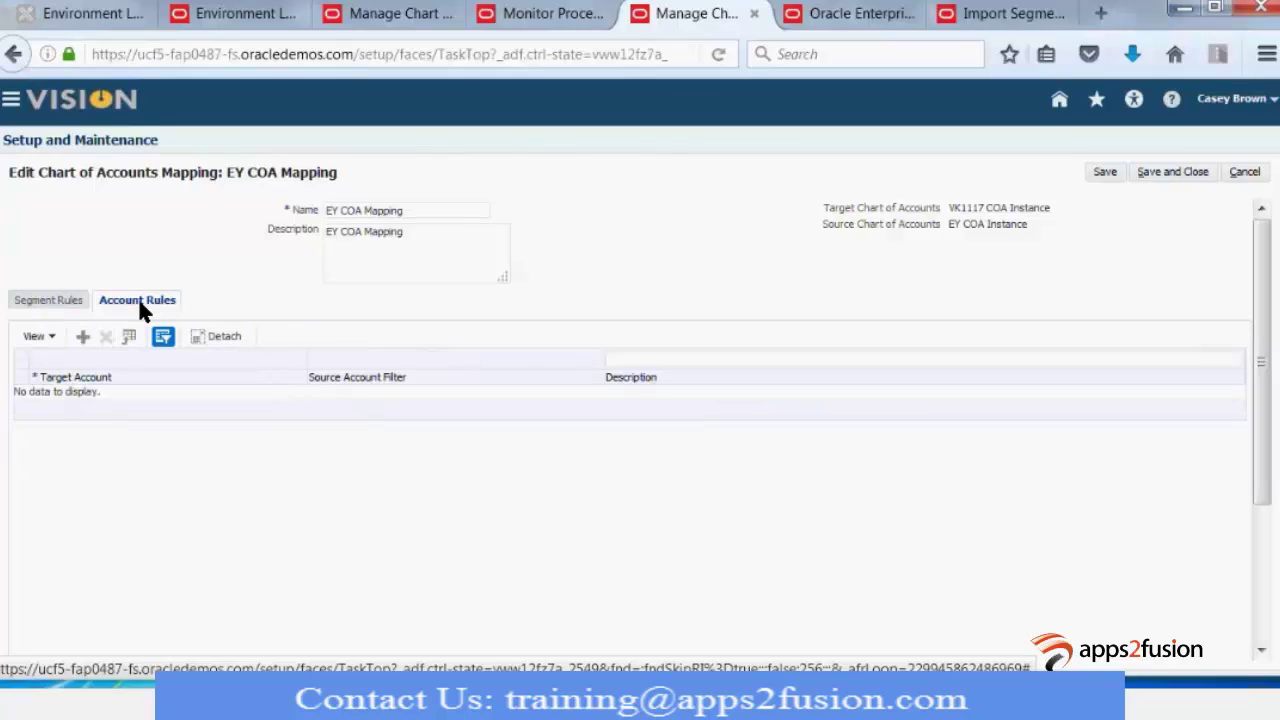
pyautogui.click(80, 338)
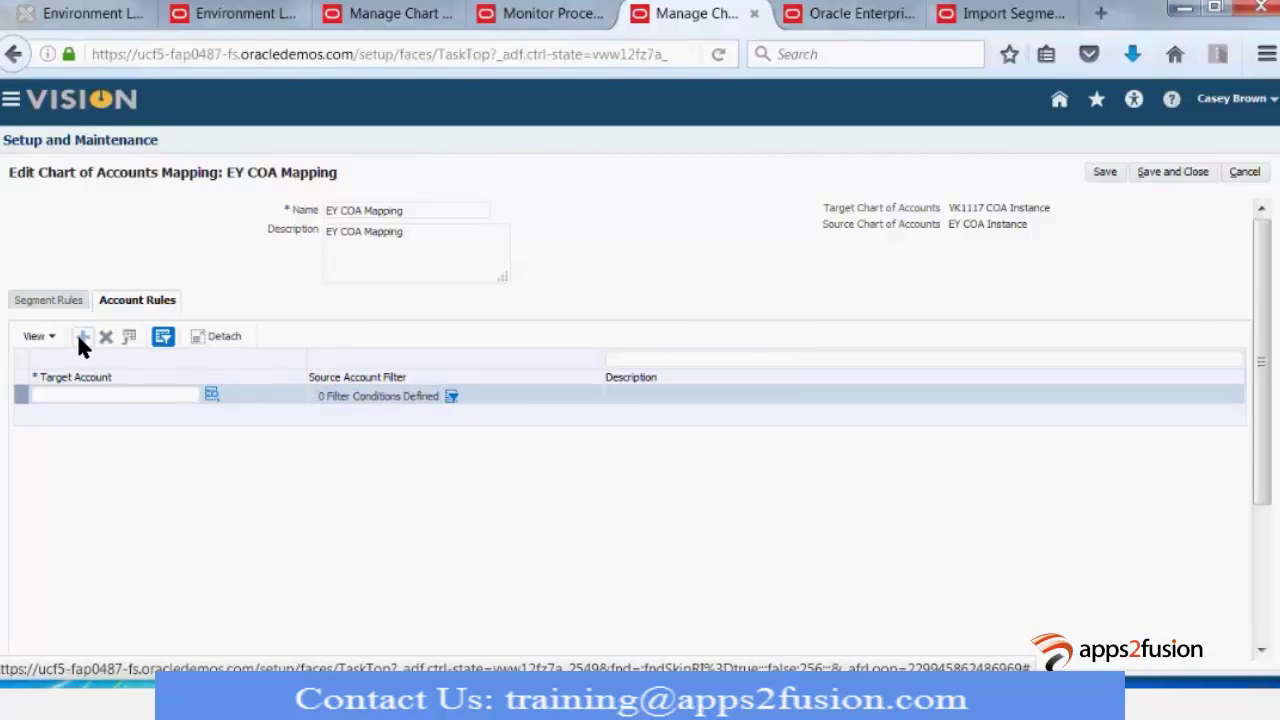
pyautogui.click(211, 395)
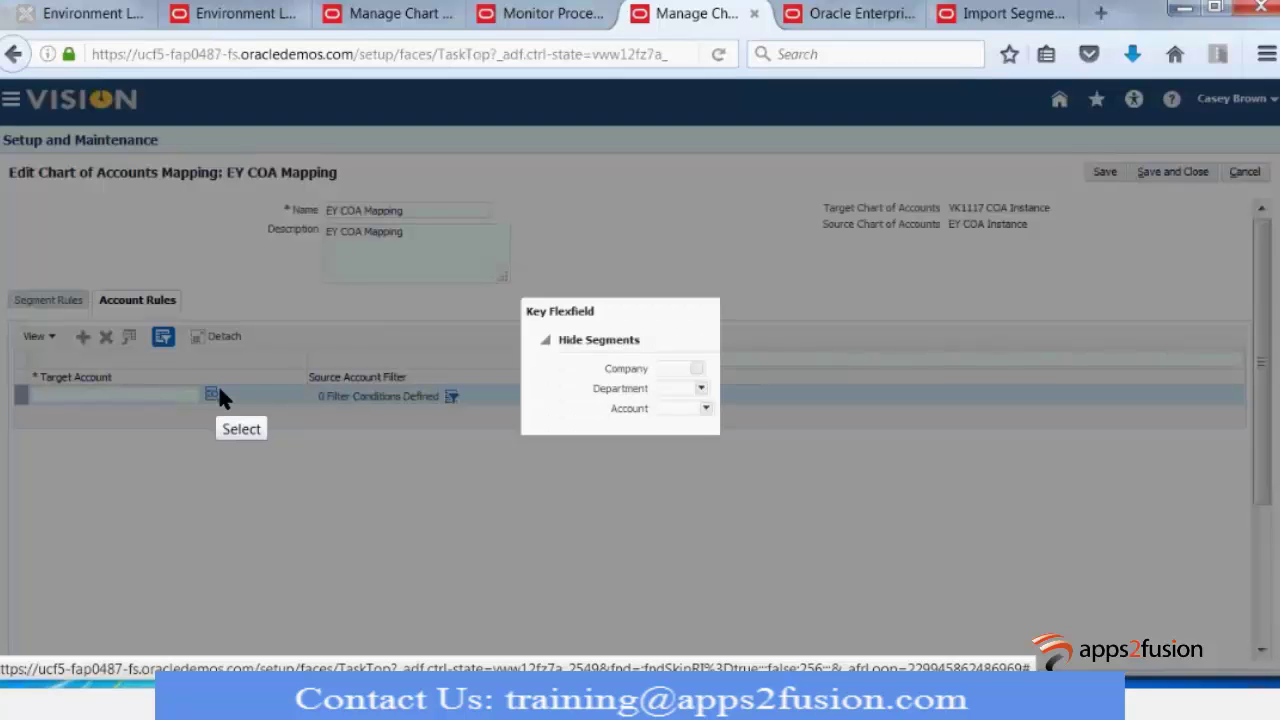
pyautogui.click(696, 370)
pyautogui.click(700, 387)
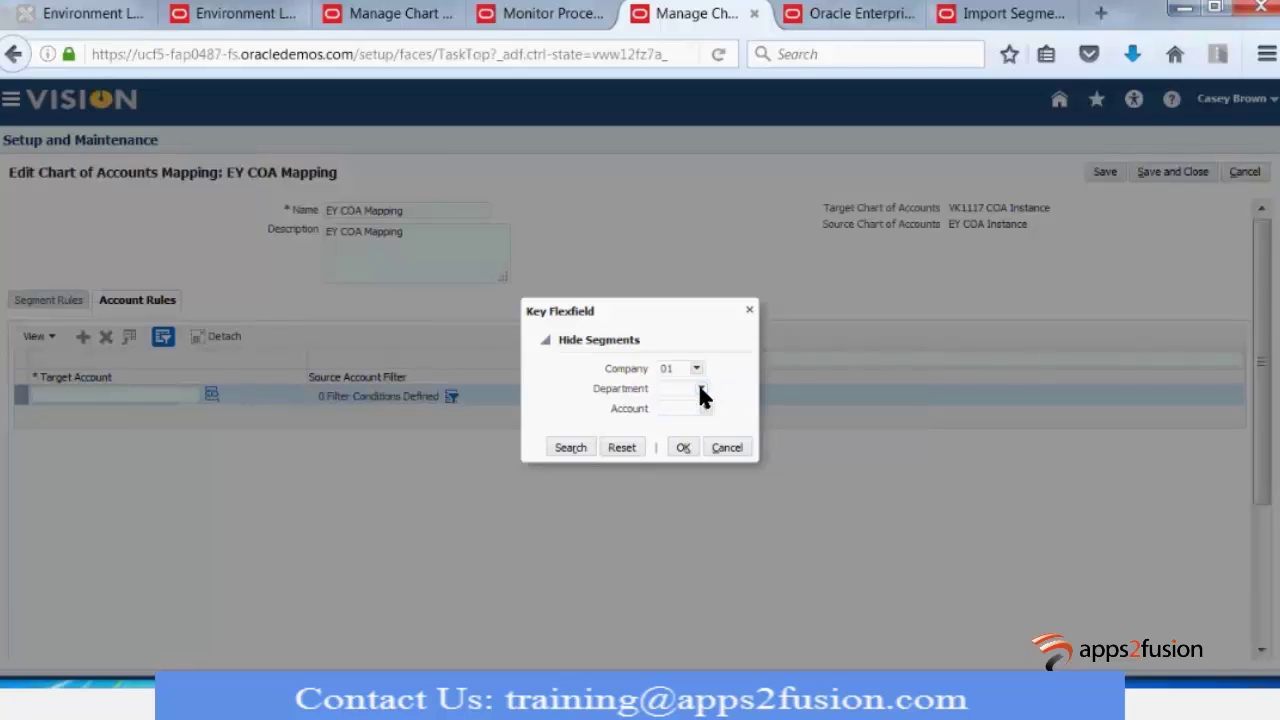
pyautogui.click(700, 390)
pyautogui.click(710, 414)
pyautogui.click(706, 410)
pyautogui.press('Escape')
pyautogui.click(690, 448)
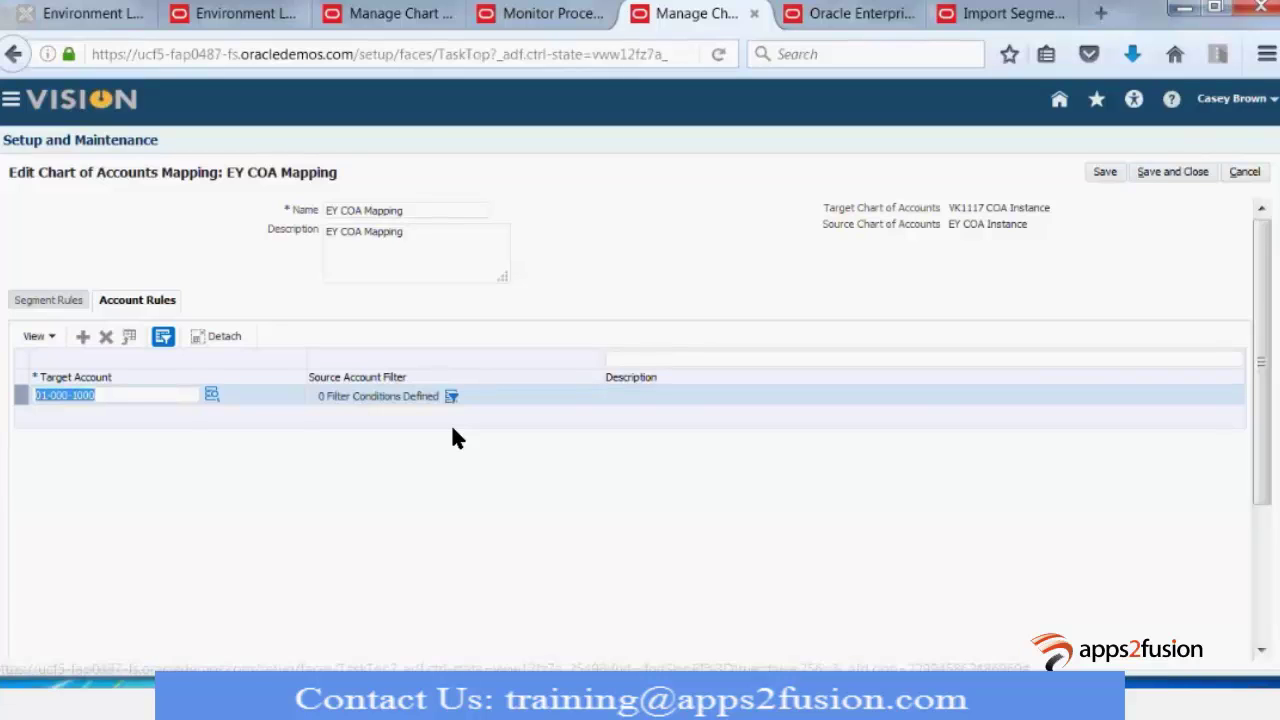
# - Add a source filter condition Company Equals 01
pyautogui.click(460, 402)
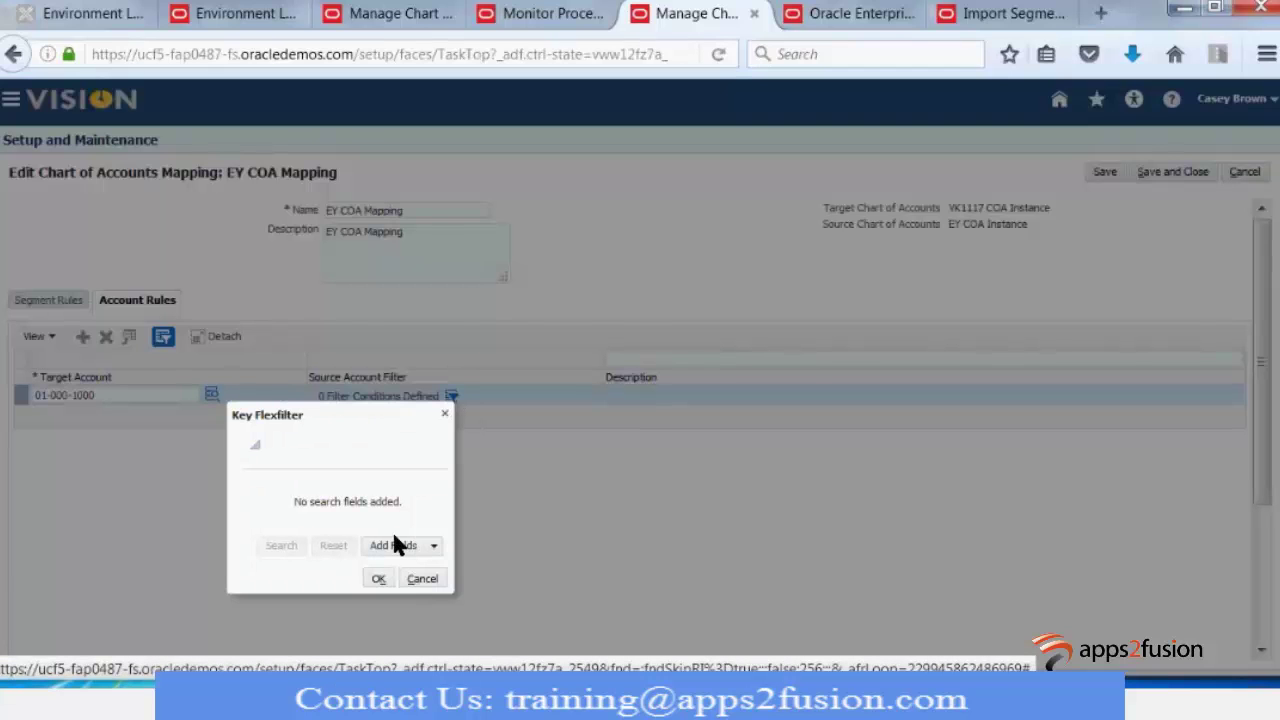
pyautogui.click(398, 545)
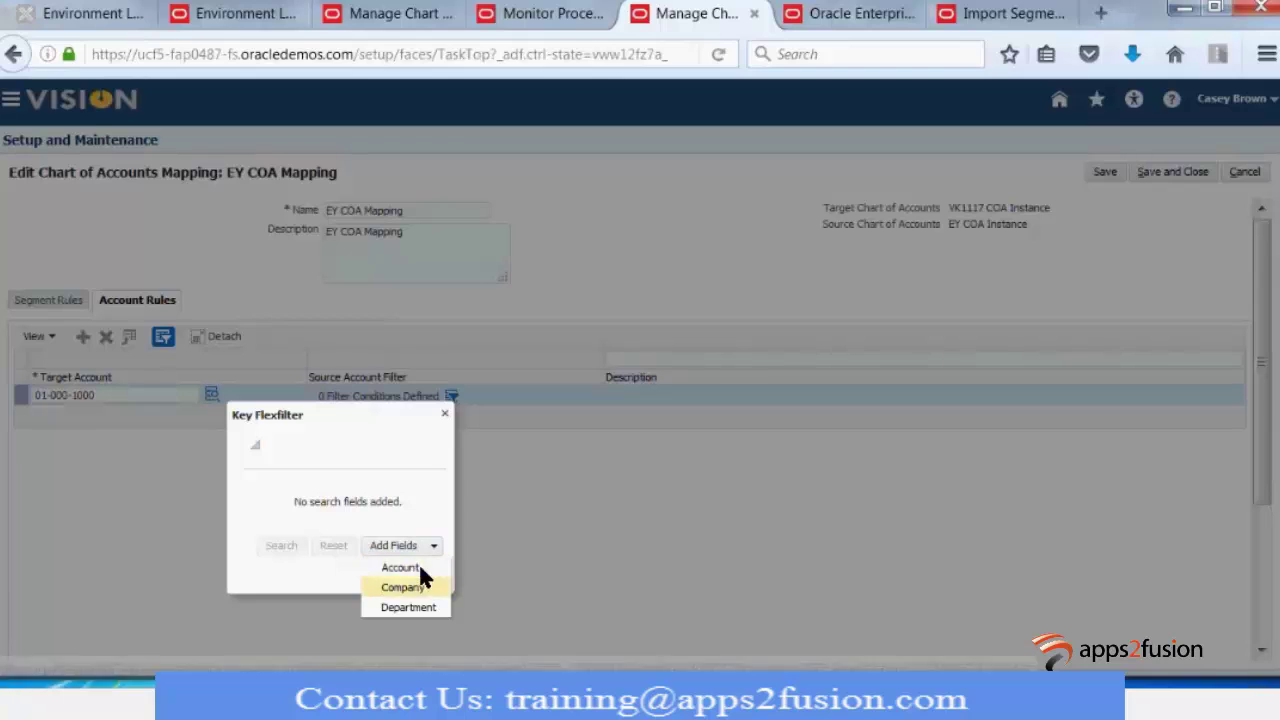
pyautogui.click(412, 583)
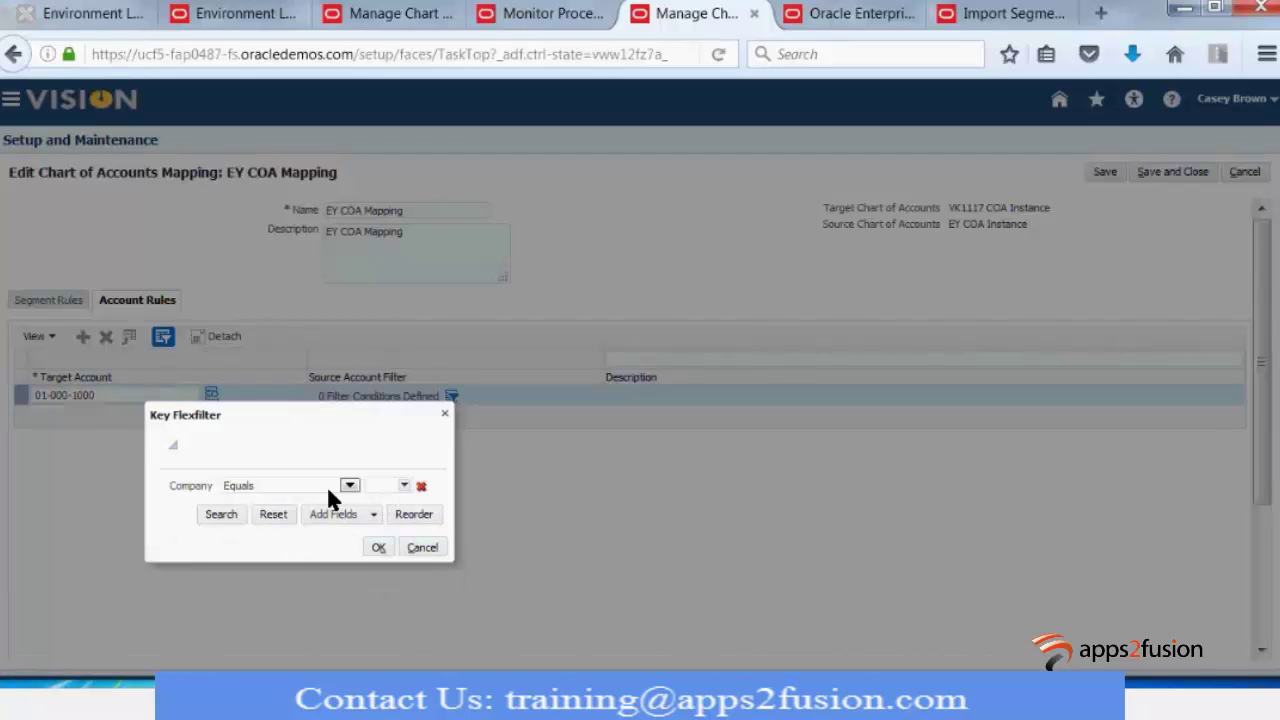
pyautogui.click(403, 484)
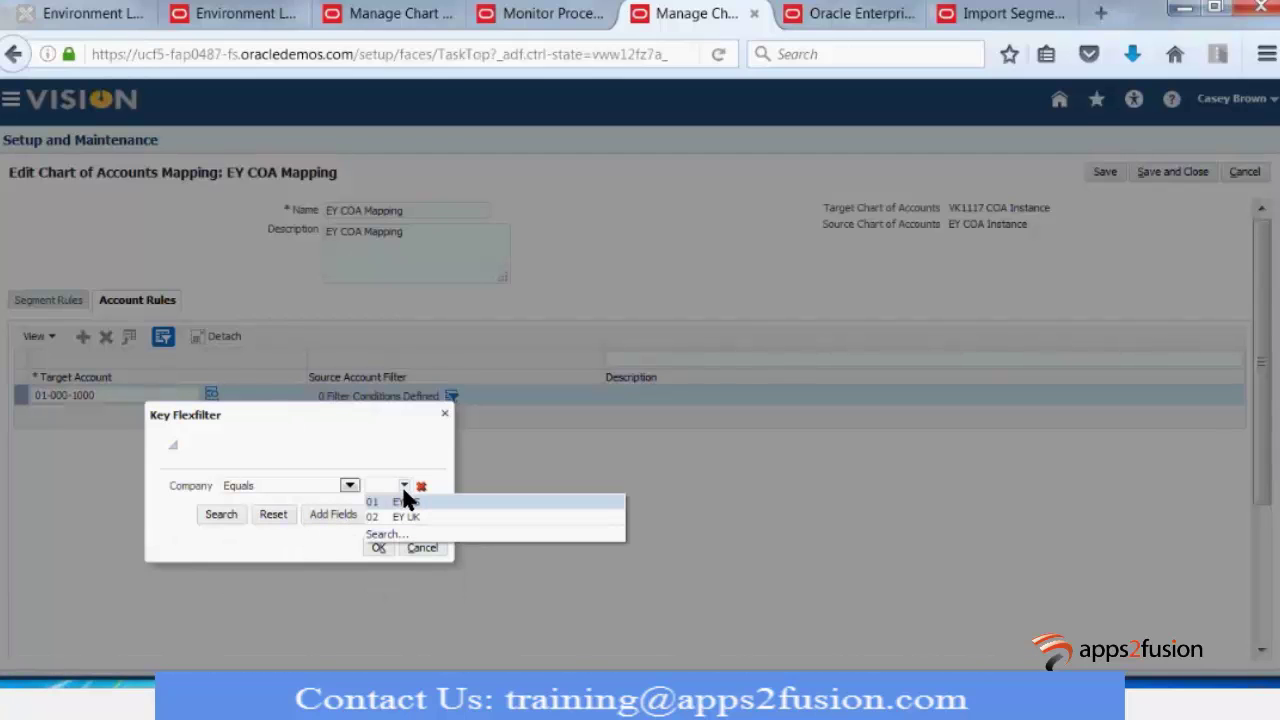
pyautogui.click(406, 508)
# - Add a Department filter condition with a Between 000–900 range
pyautogui.click(335, 514)
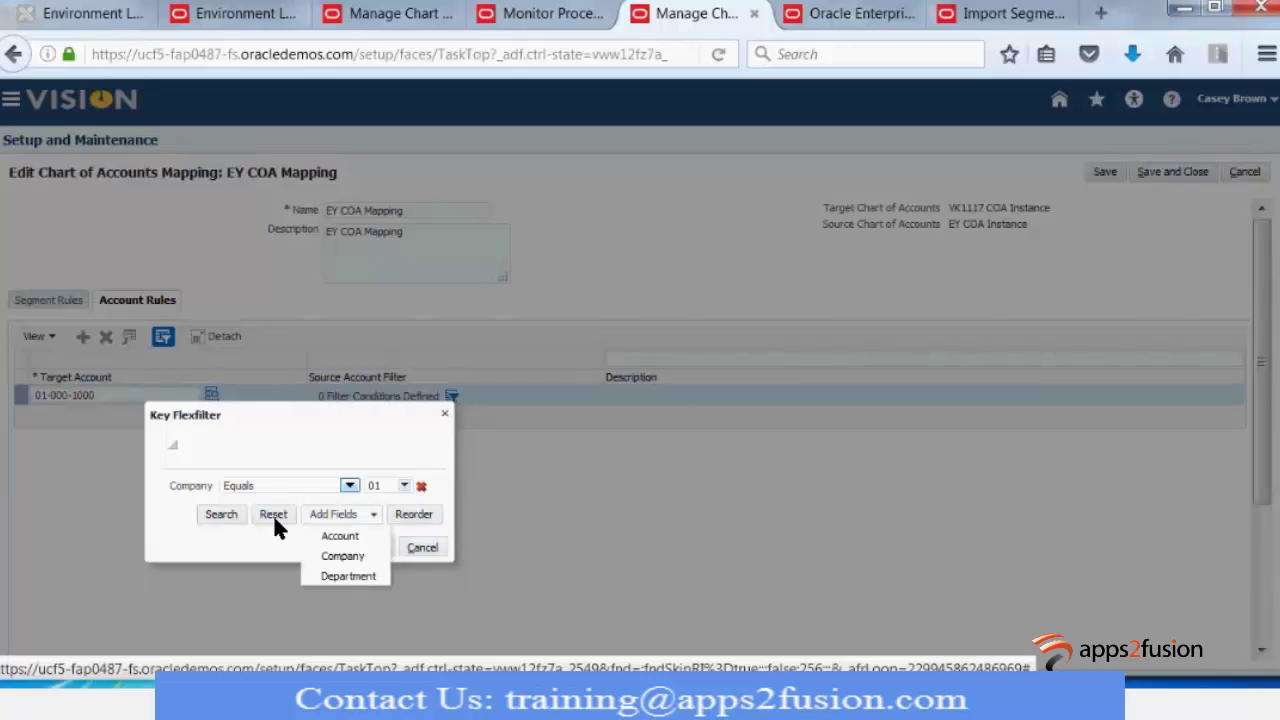
pyautogui.click(324, 574)
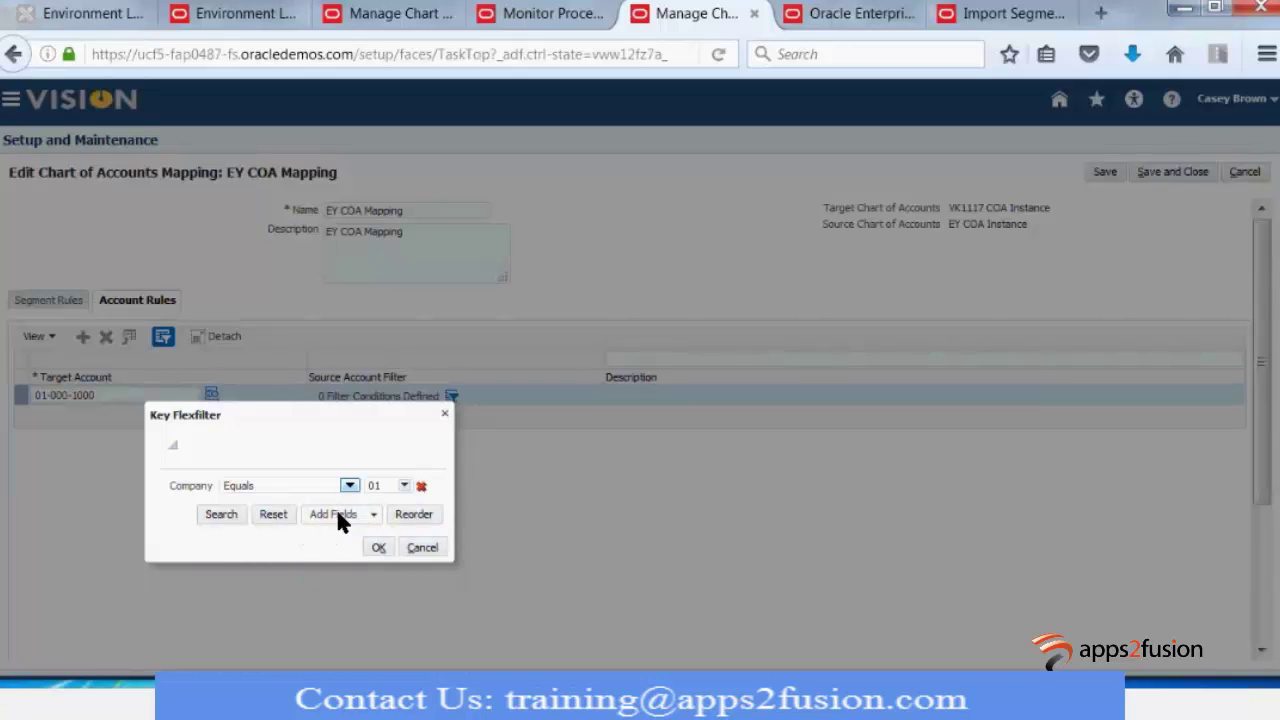
pyautogui.click(343, 507)
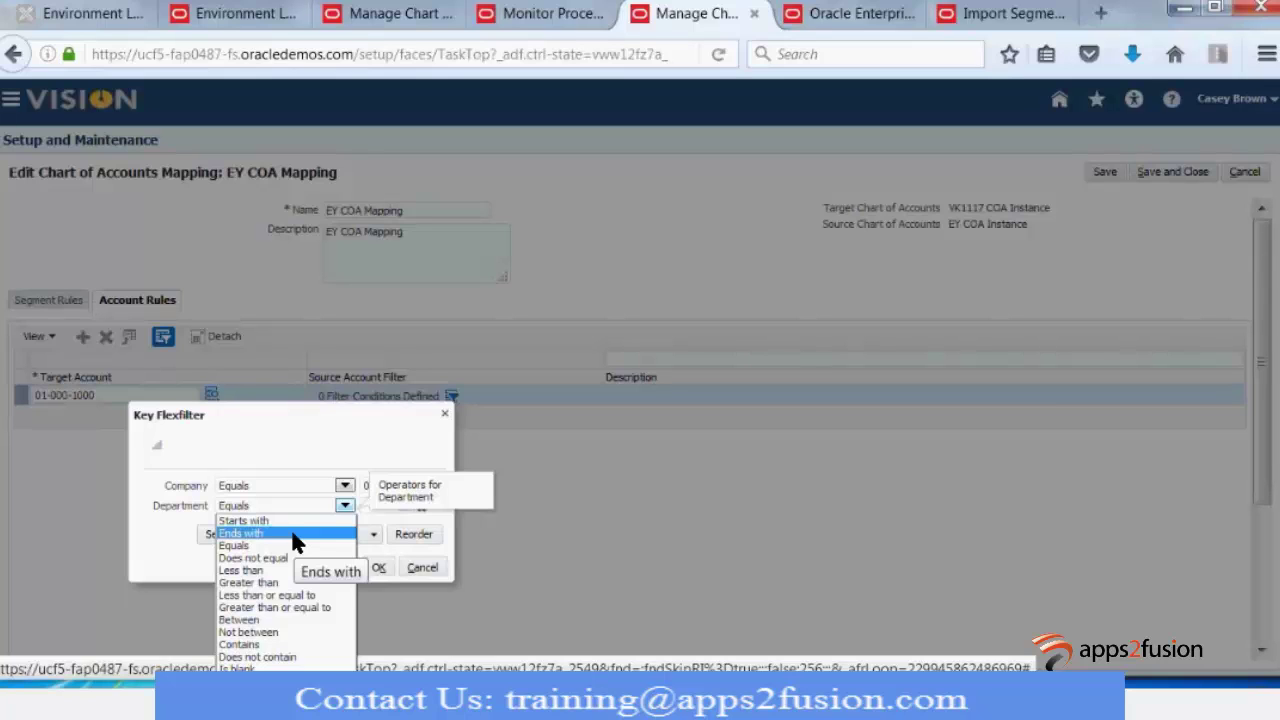
pyautogui.click(266, 620)
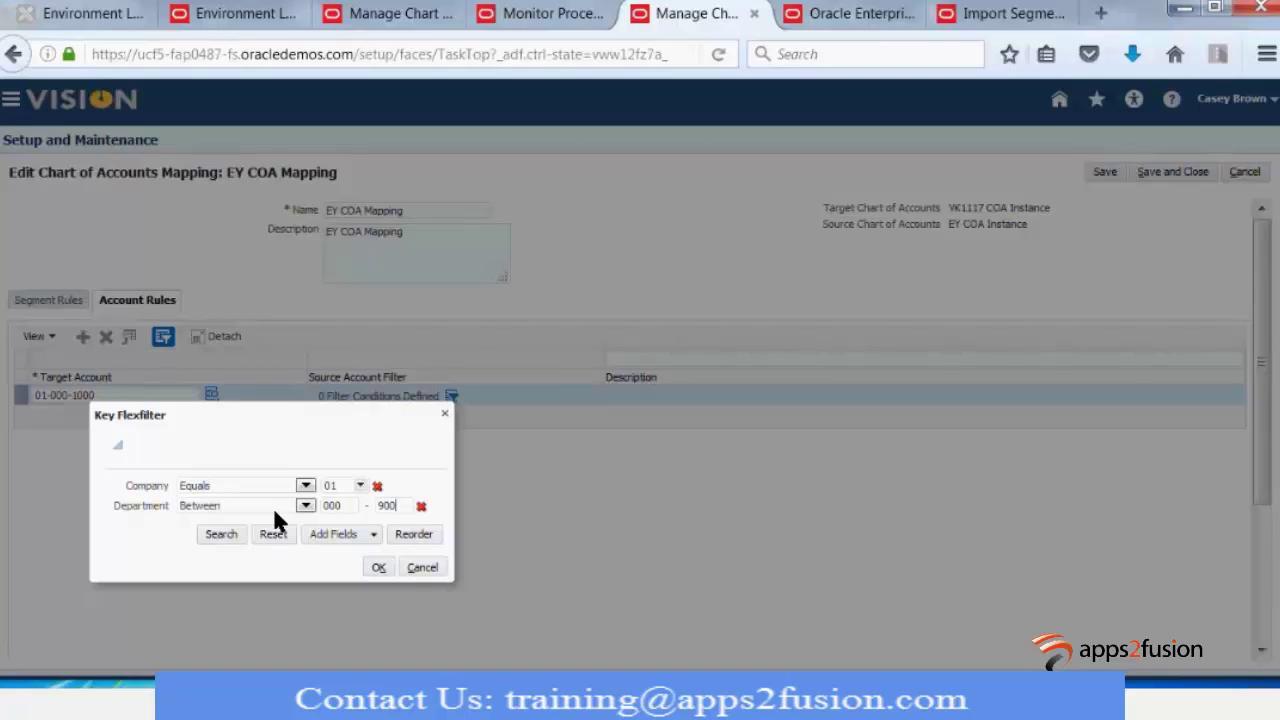
# - Add an Account Equals 1000 condition and apply all three source filters
pyautogui.click(337, 534)
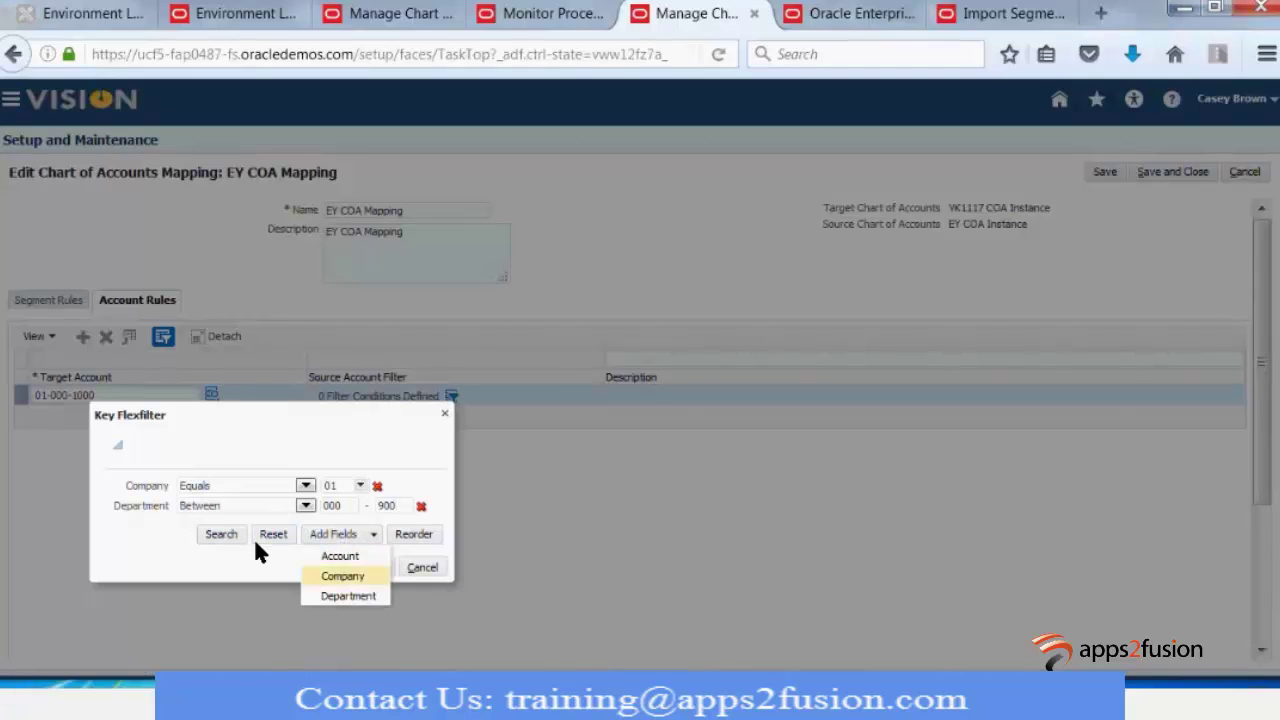
pyautogui.click(334, 567)
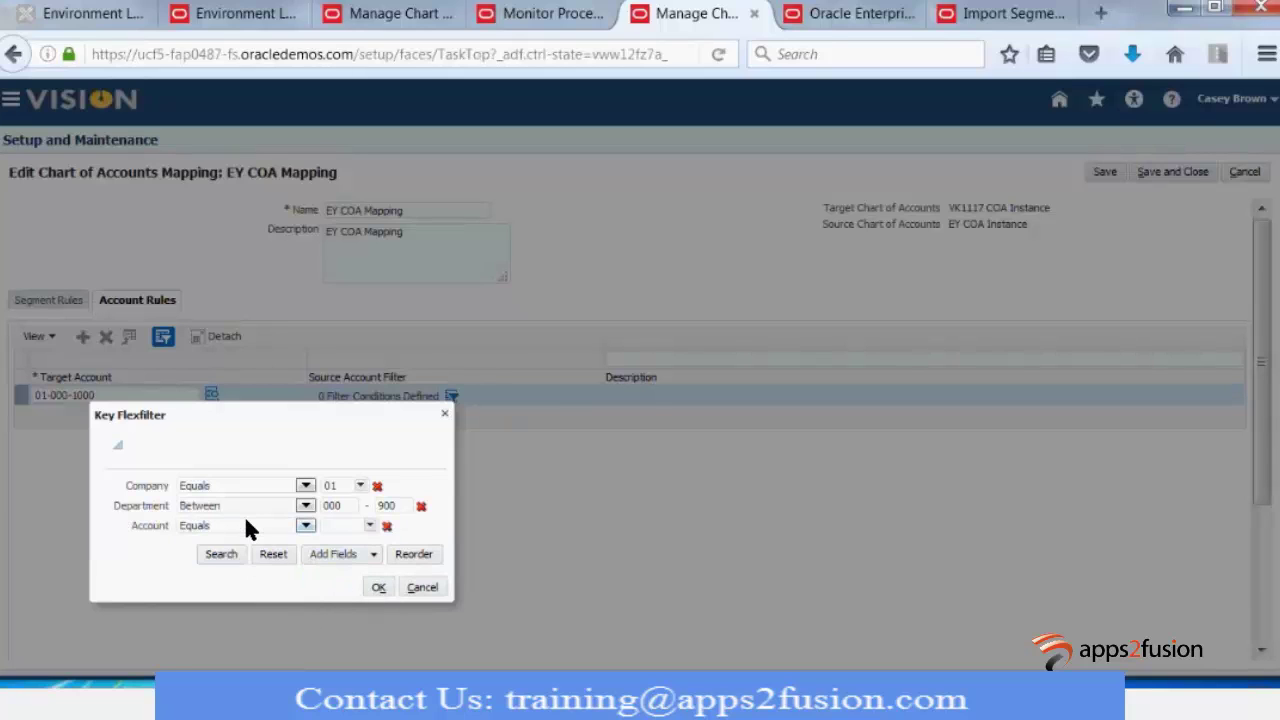
pyautogui.click(251, 524)
pyautogui.click(330, 528)
pyautogui.click(367, 527)
pyautogui.click(386, 543)
pyautogui.click(377, 590)
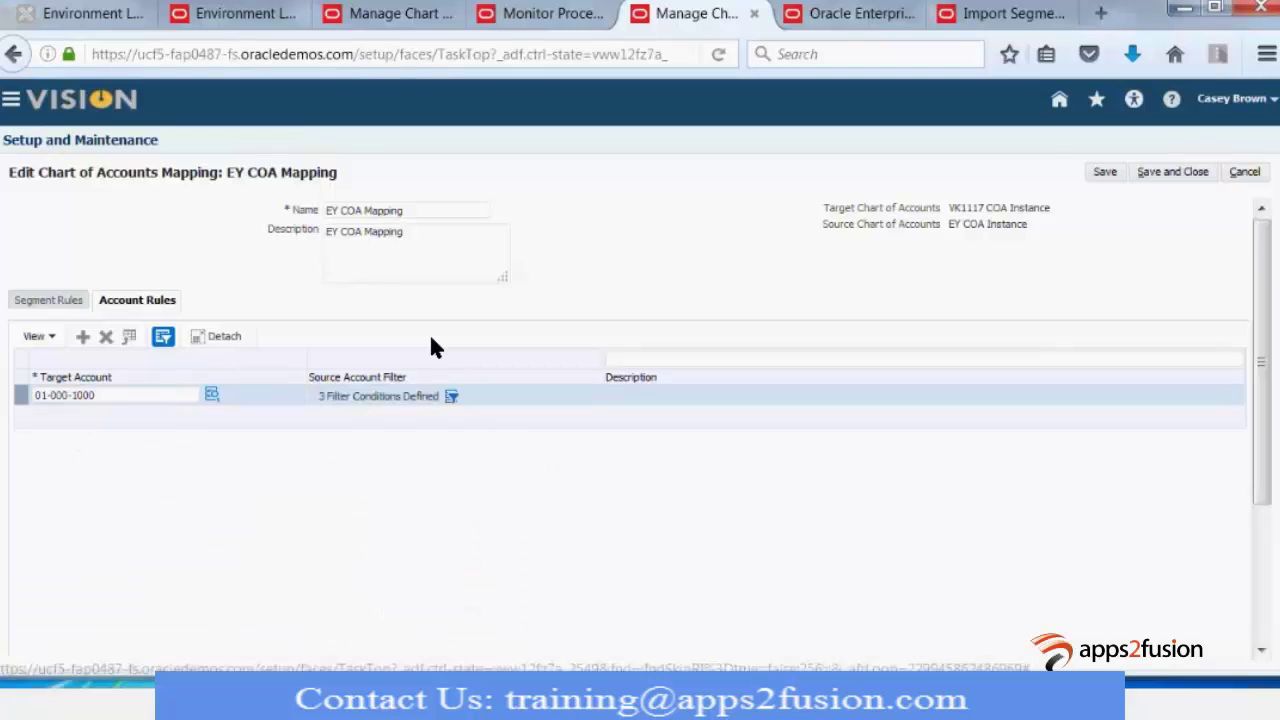